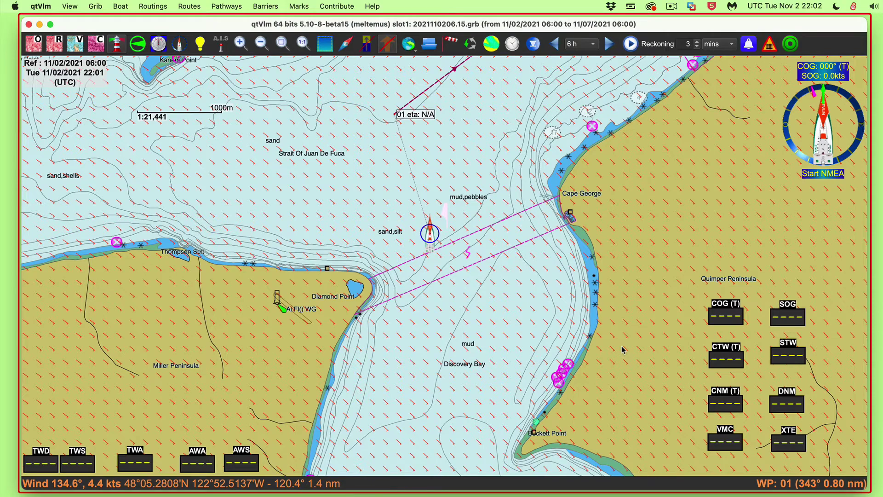
# Turn on navigation simulation mode for the boat
pyautogui.moveTo(510, 193); pyautogui.dragTo(510, 247)
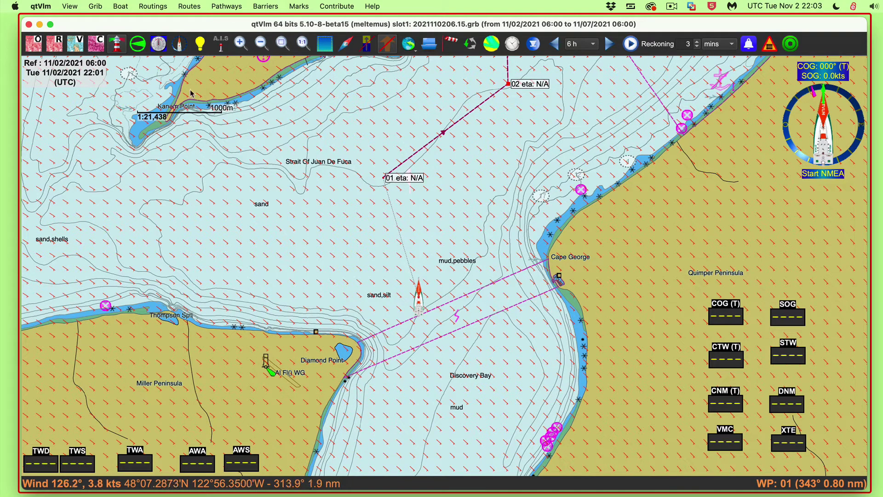
pyautogui.click(120, 6)
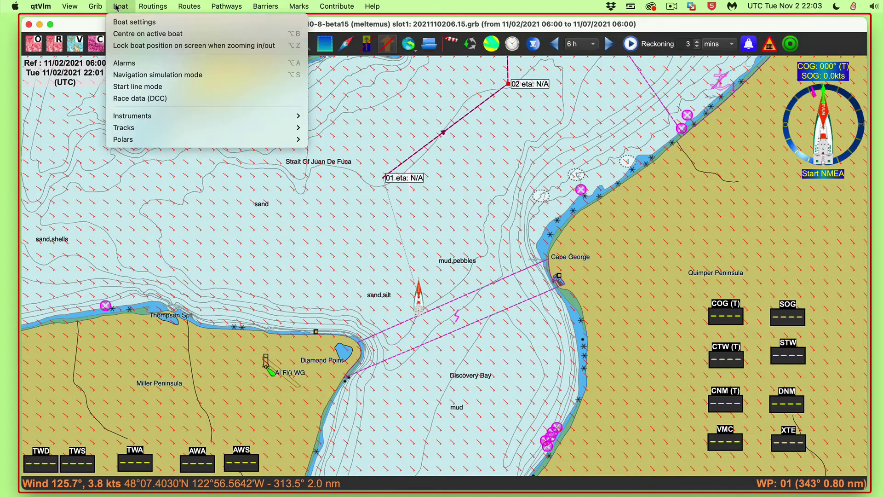
pyautogui.click(162, 76)
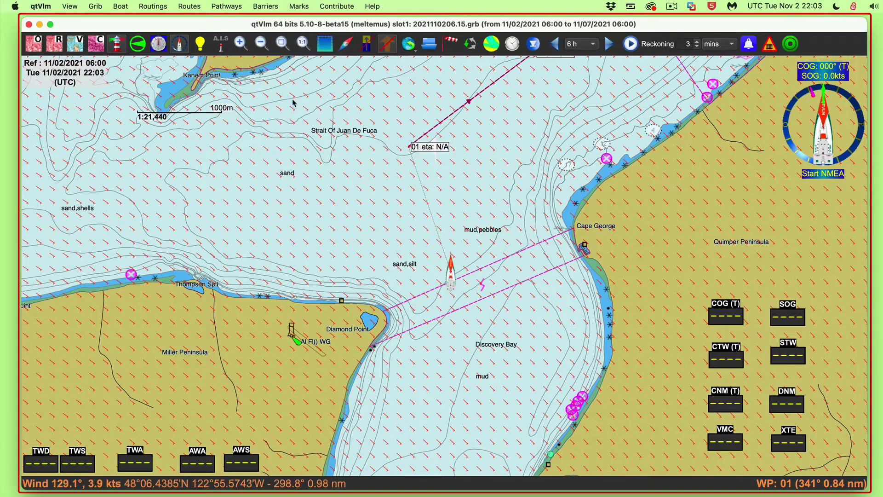
# Set both the engine-use speed threshold and the speed with engine to 0.0 kts in the boat settings
pyautogui.click(120, 6)
pyautogui.click(137, 21)
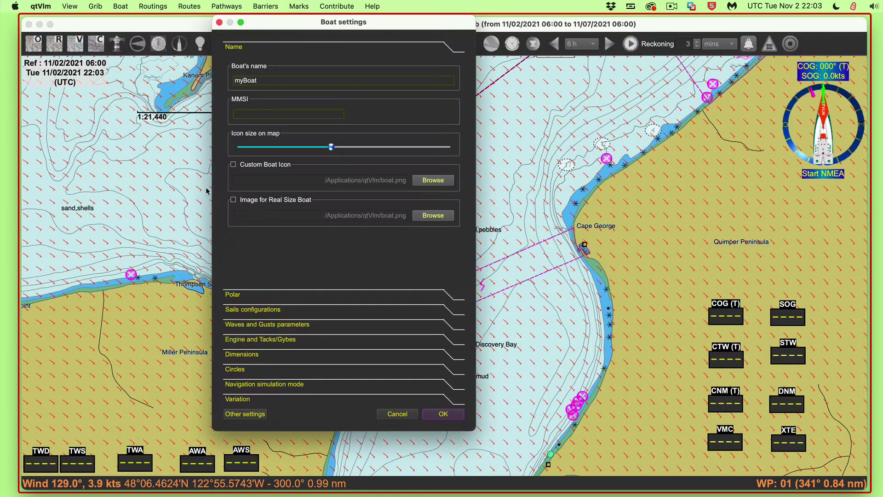
pyautogui.click(257, 342)
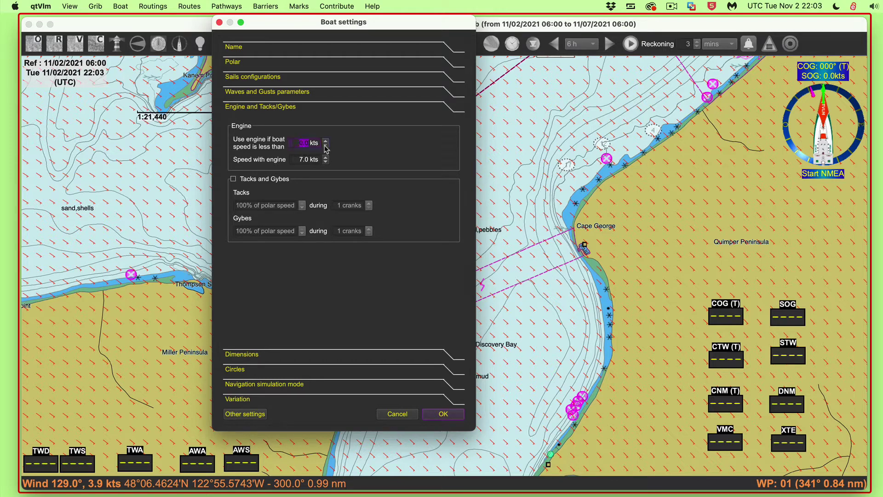
pyautogui.doubleClick(326, 162)
pyautogui.click(326, 164)
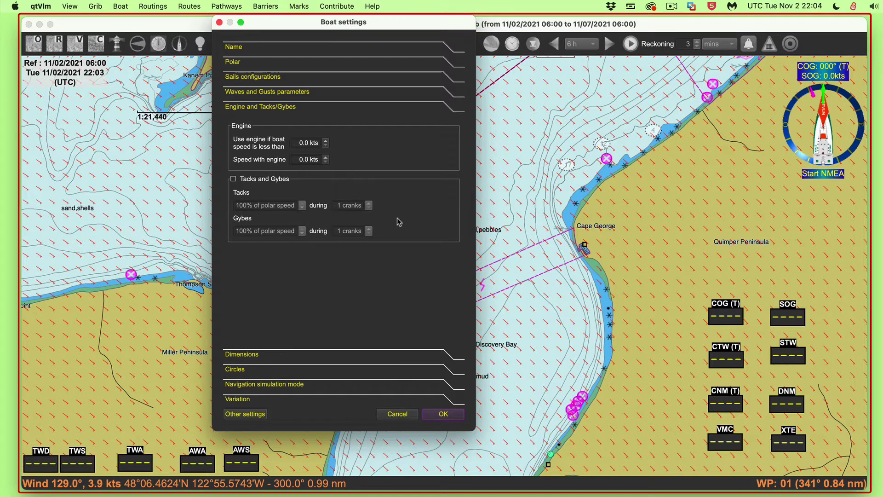
pyautogui.click(443, 414)
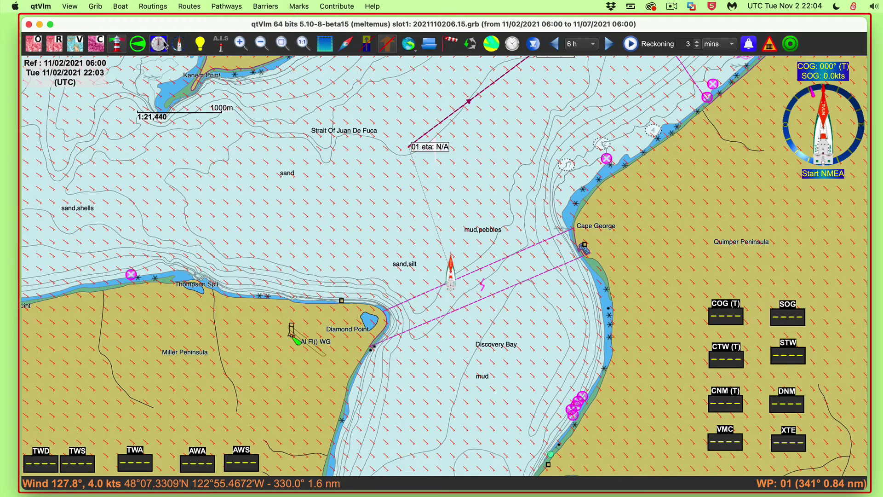
# Start navigation simulation mode and switch on the boat's simulated engine at 3.0 kts
pyautogui.click(124, 6)
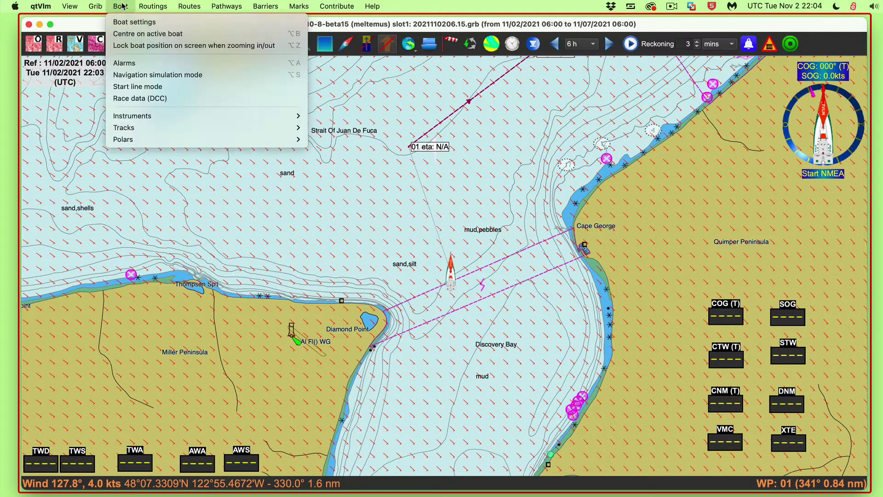
pyautogui.click(160, 74)
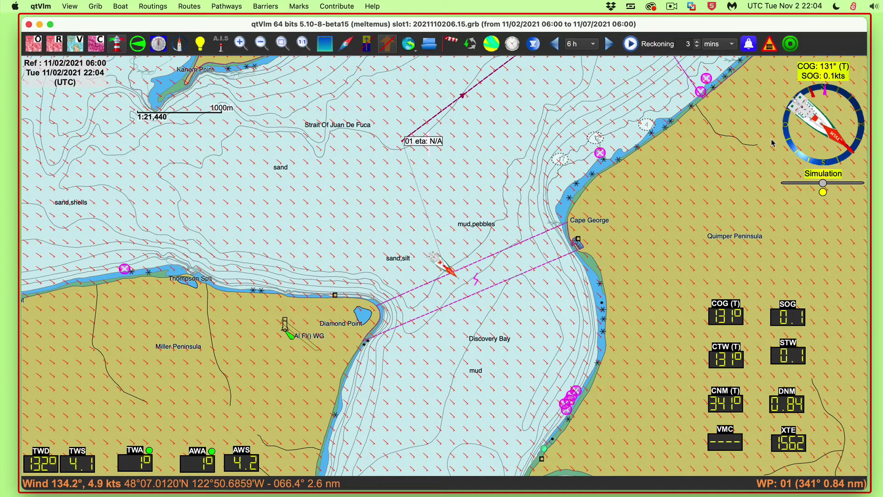
pyautogui.click(816, 121)
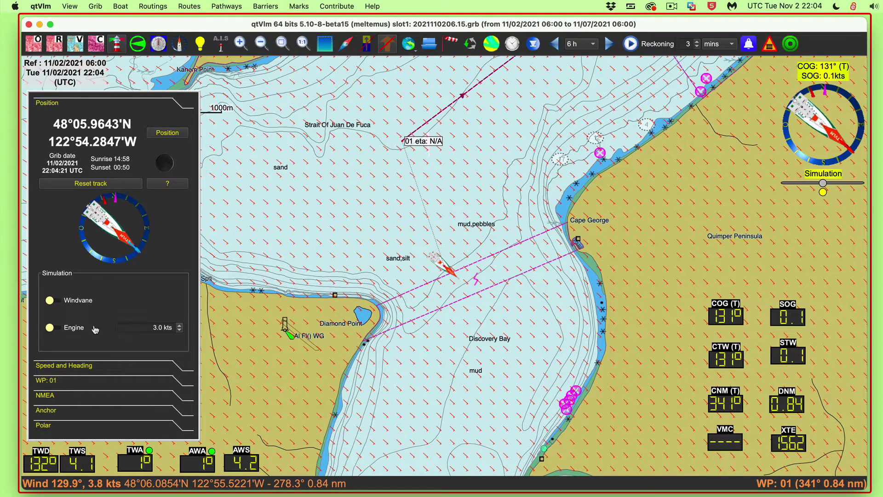
pyautogui.click(73, 333)
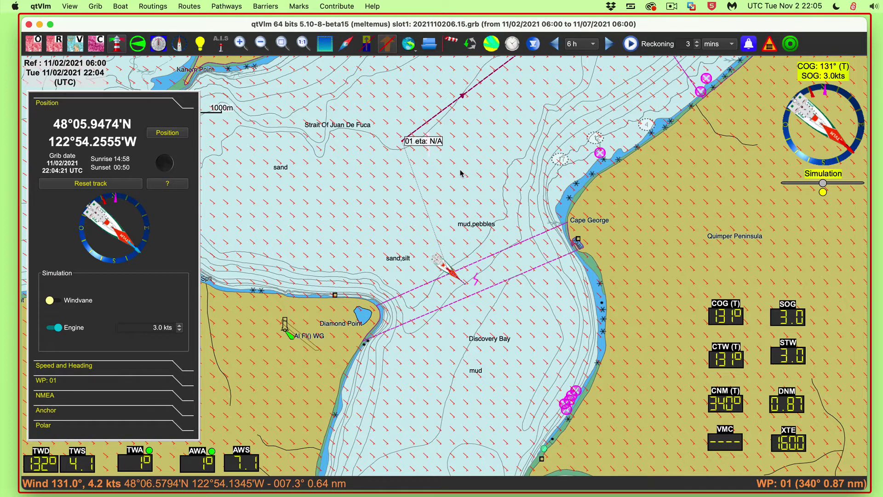
# Hide the GRIB wind arrows on the chart and steer the simulated boat to port onto a course of about 062°
pyautogui.click(491, 44)
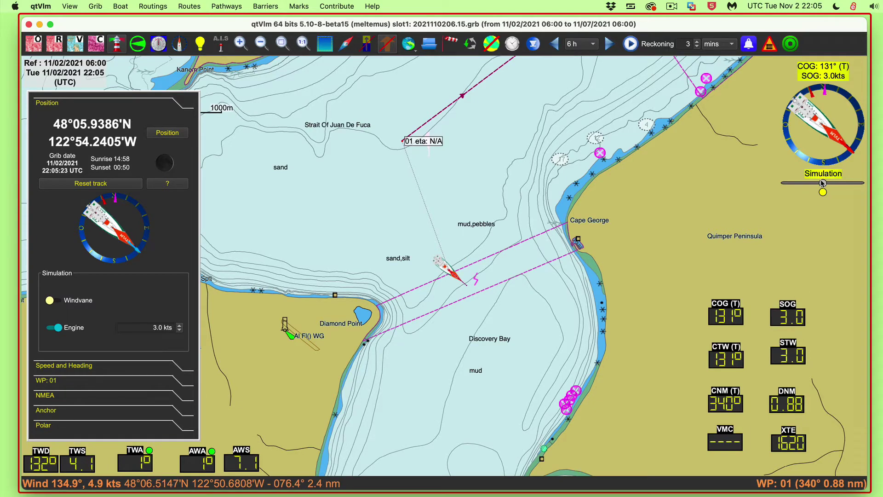
pyautogui.moveTo(823, 183); pyautogui.dragTo(788, 184)
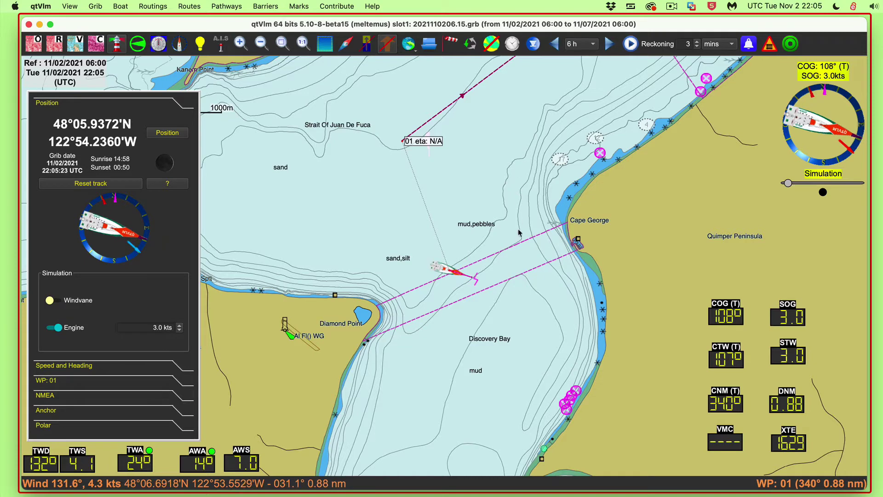
pyautogui.scroll(5, 518, 247)
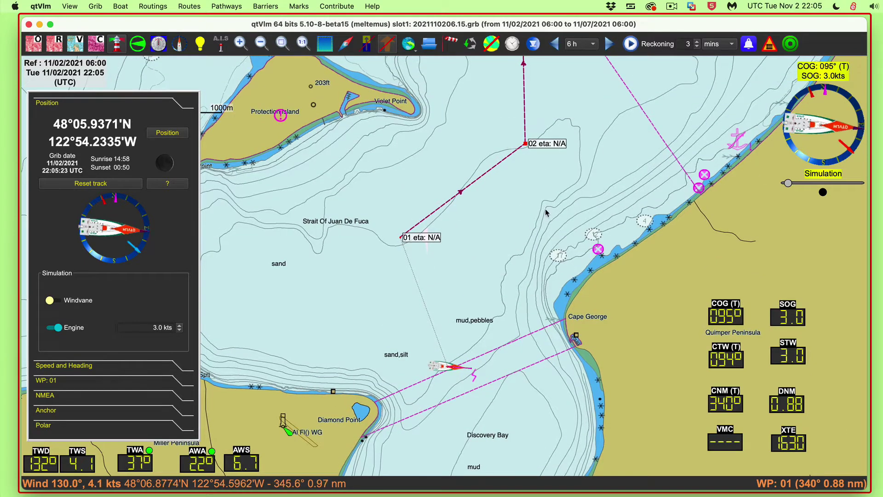
pyautogui.scroll(-1, 536, 199)
pyautogui.scroll(-1, 536, 195)
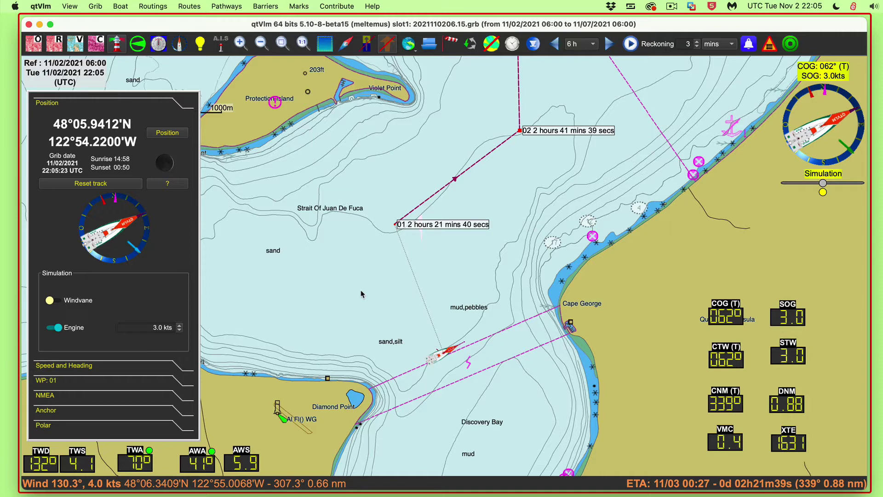
# Stop the simulation and review the boat's reckoning, crank duration and track options in the configuration
pyautogui.press('Escape')
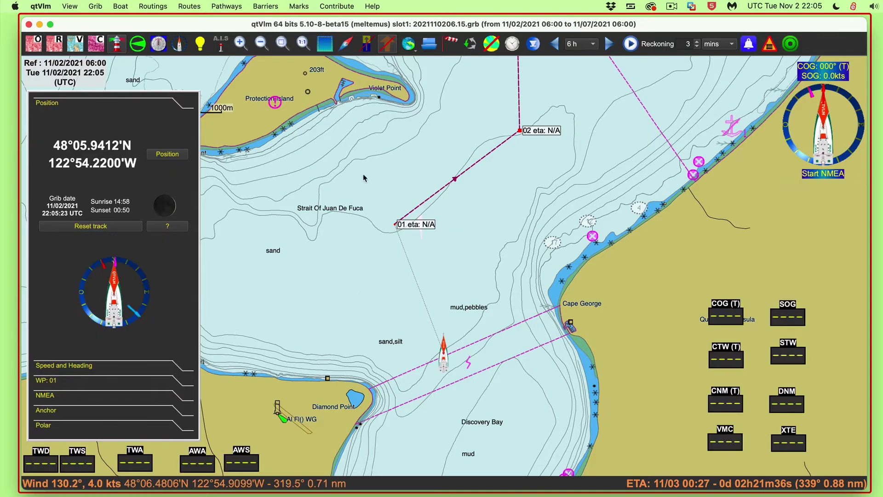
pyautogui.click(119, 6)
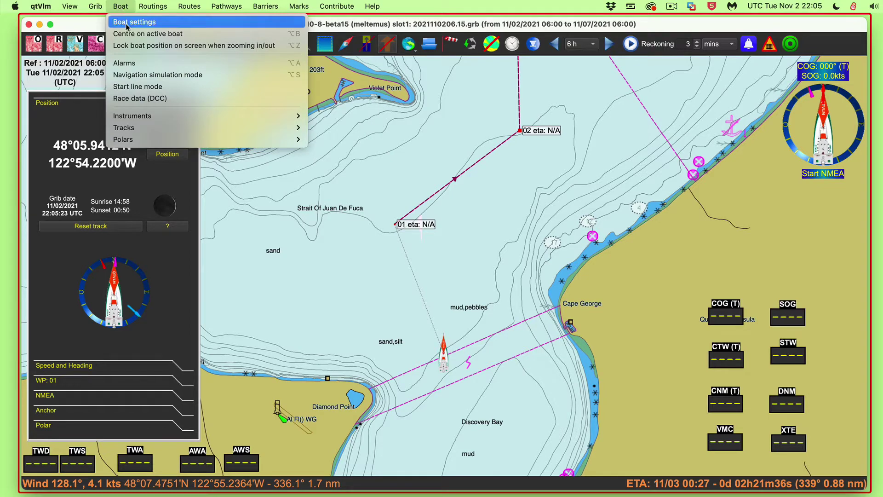
pyautogui.click(131, 22)
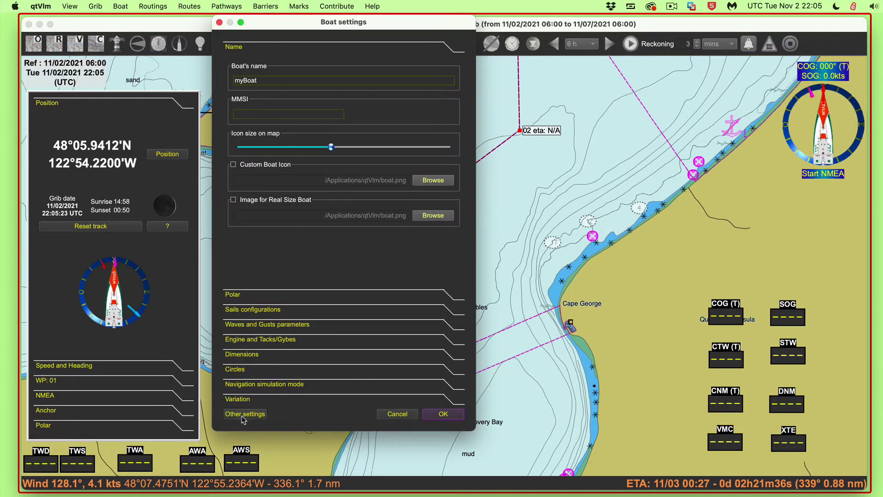
pyautogui.click(242, 414)
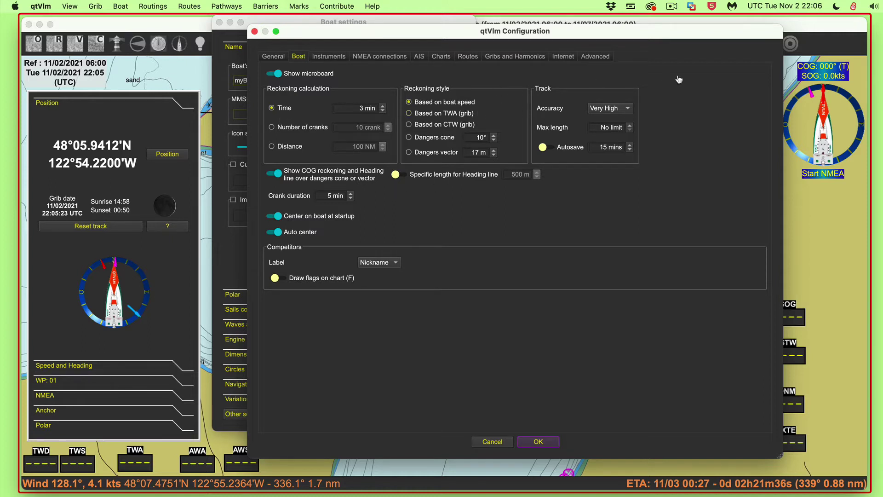
pyautogui.moveTo(695, 30)
pyautogui.mouseDown()
pyautogui.moveTo(681, 85)
pyautogui.moveTo(695, 116)
pyautogui.moveTo(695, 30)
pyautogui.mouseUp()
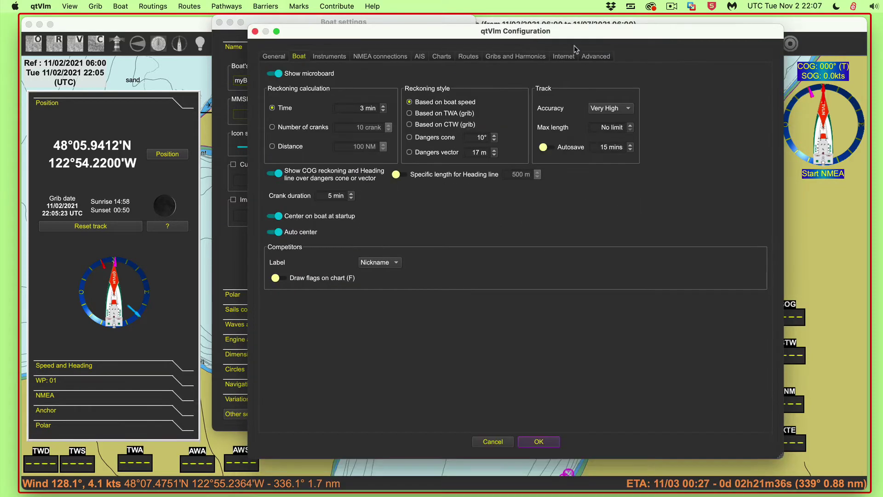
pyautogui.moveTo(588, 40); pyautogui.dragTo(599, 73)
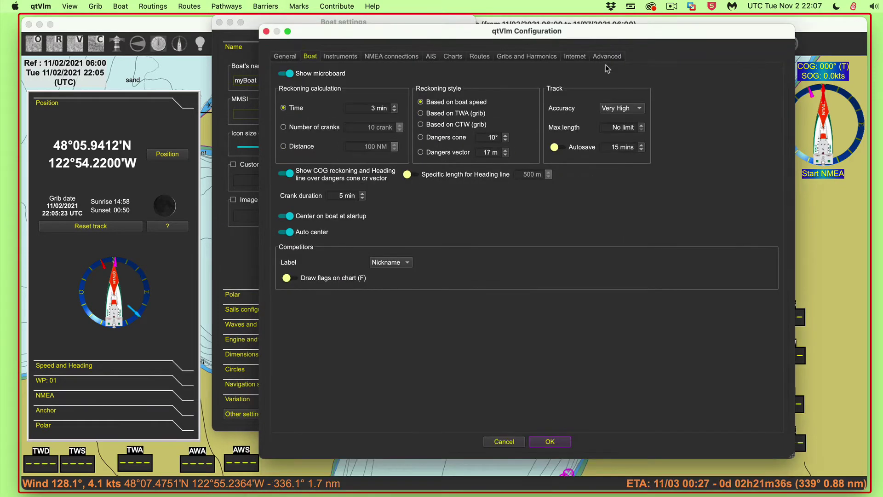
pyautogui.click(554, 441)
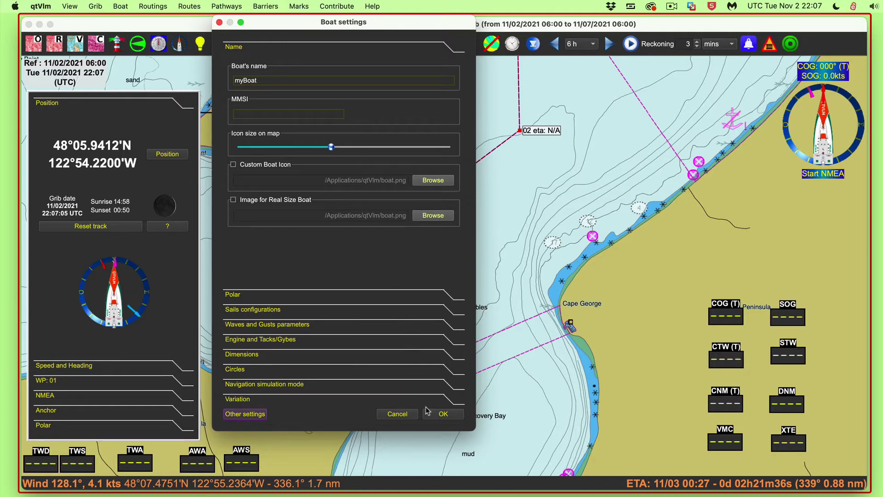
pyautogui.click(444, 415)
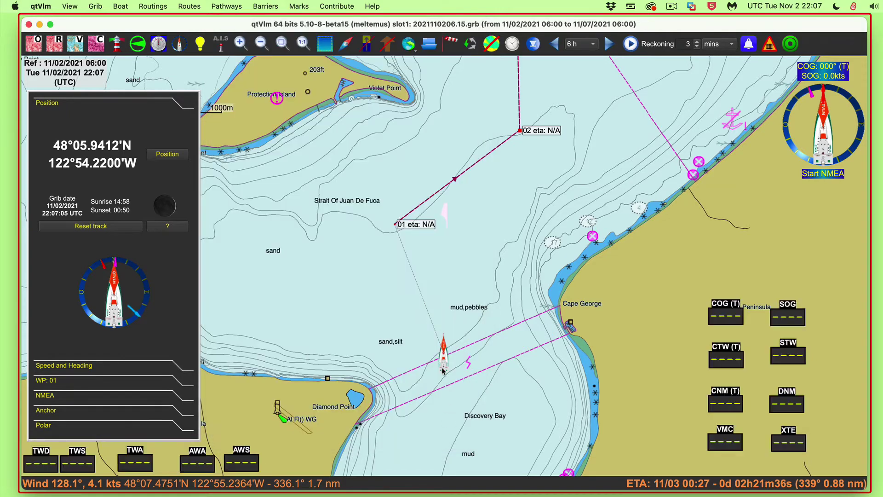
# Turn the simulated boat to port toward waypoint 01 and centre the rudder on a course of about 006°
pyautogui.moveTo(396, 230)
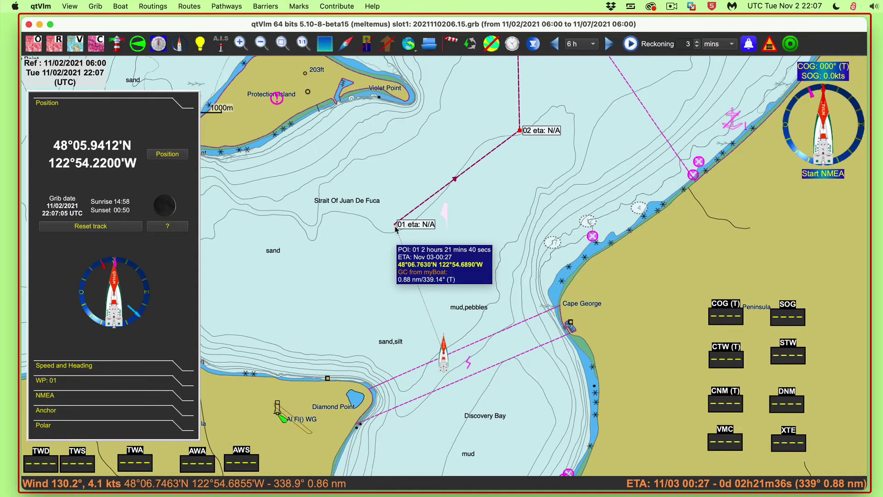
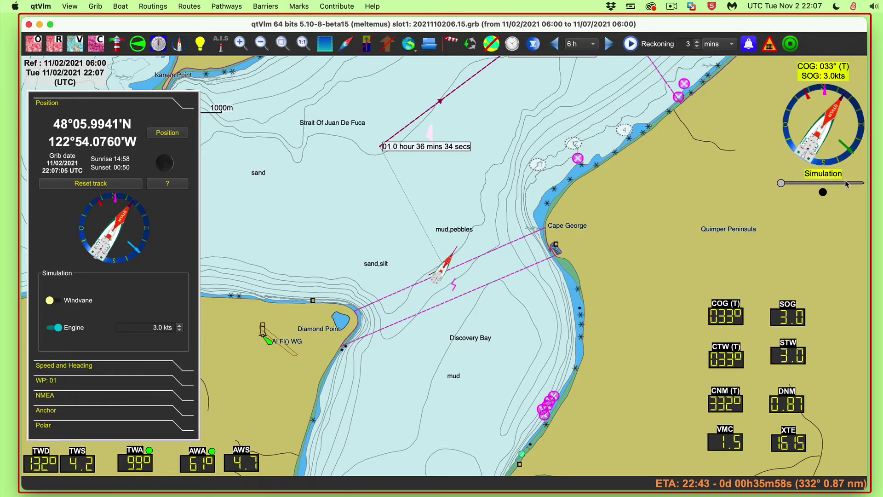
pyautogui.click(807, 183)
pyautogui.click(807, 183)
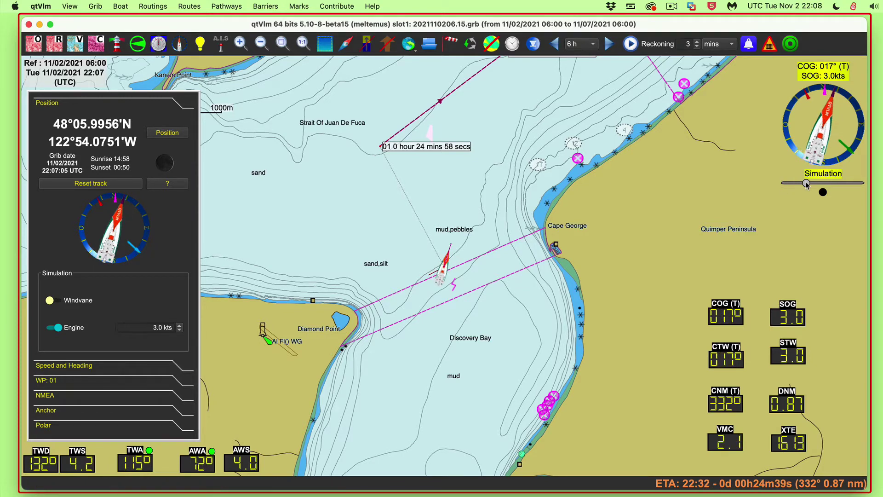
pyautogui.moveTo(807, 183); pyautogui.dragTo(782, 183)
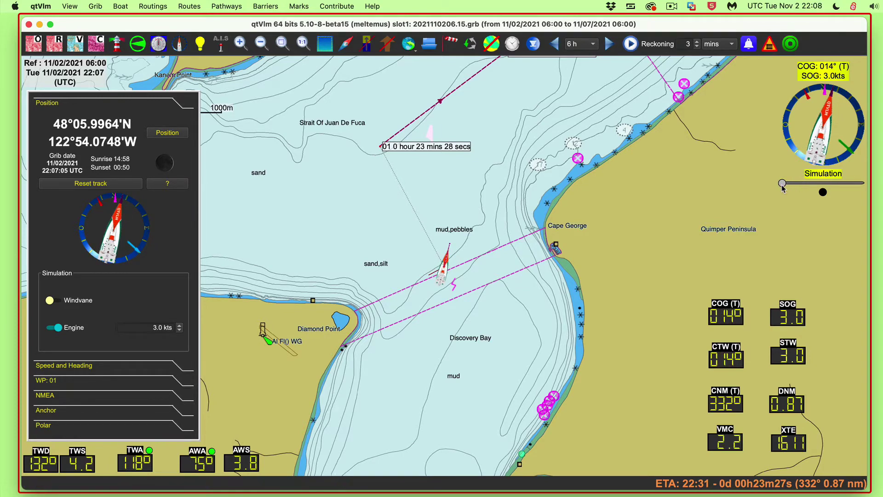
pyautogui.click(823, 191)
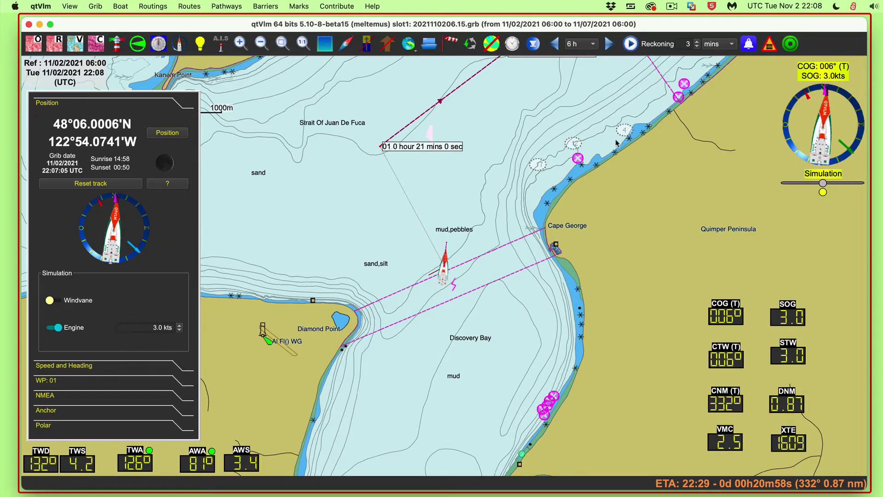
# Deactivate the pathway "simulate" and activate it again so that its waypoint 01 is the boat's target
pyautogui.moveTo(500, 126); pyautogui.dragTo(500, 267)
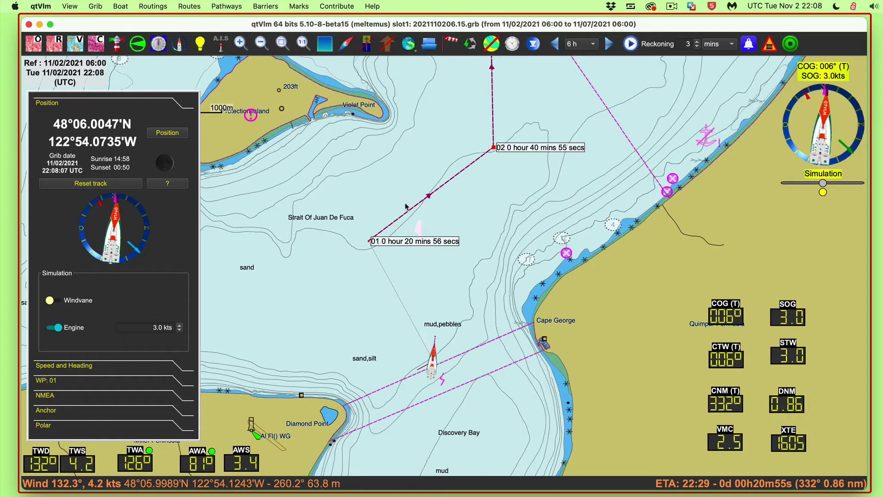
pyautogui.rightClick(459, 174)
pyautogui.click(488, 189)
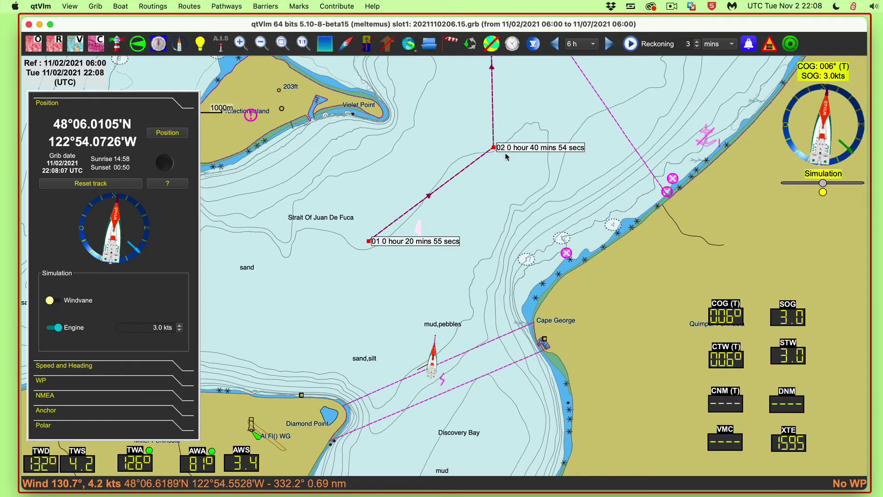
pyautogui.moveTo(494, 186); pyautogui.dragTo(472, 217)
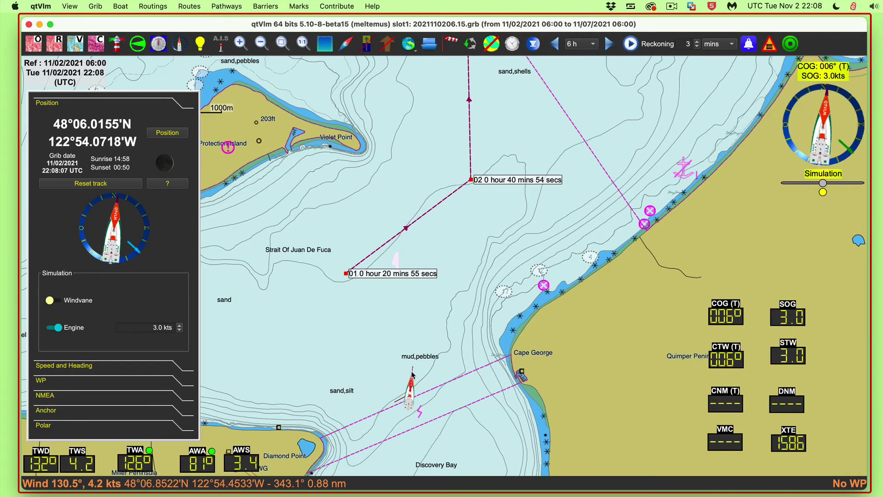
pyautogui.rightClick(432, 210)
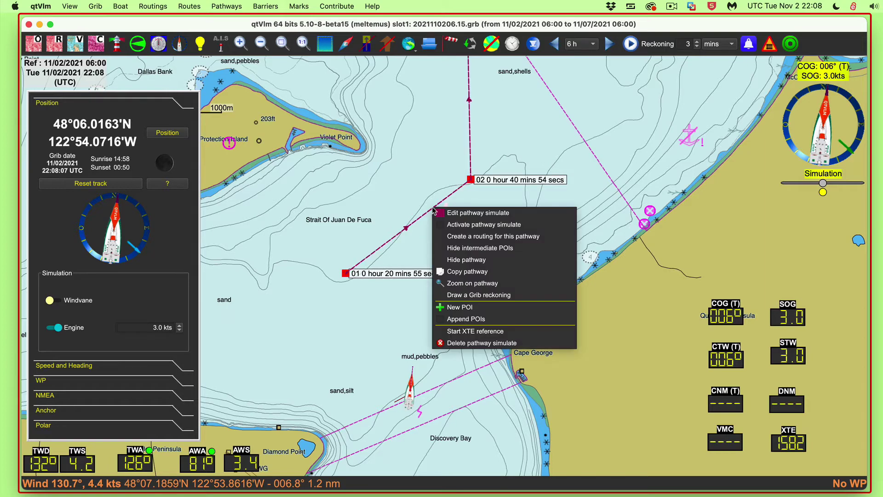
pyautogui.click(461, 225)
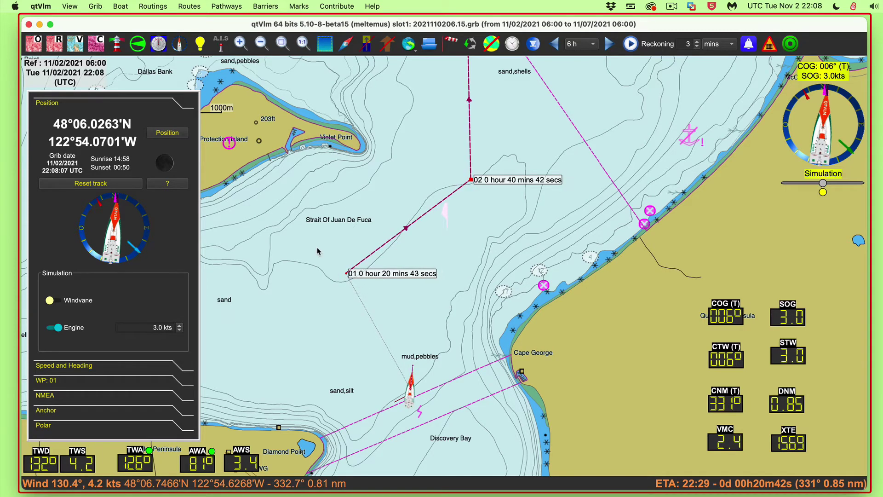
# Steer the simulated boat to port onto a course of about 358° and raise the engine speed to 6.0 kts
pyautogui.moveTo(387, 317); pyautogui.dragTo(501, 269)
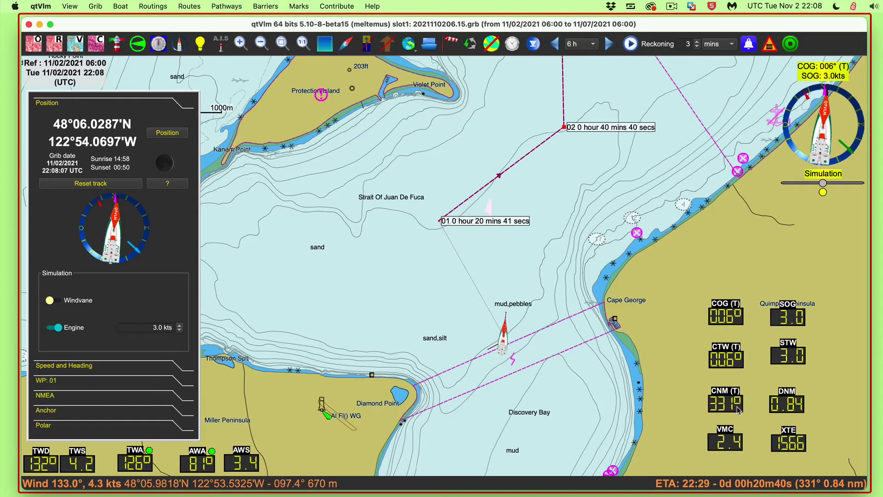
pyautogui.click(806, 184)
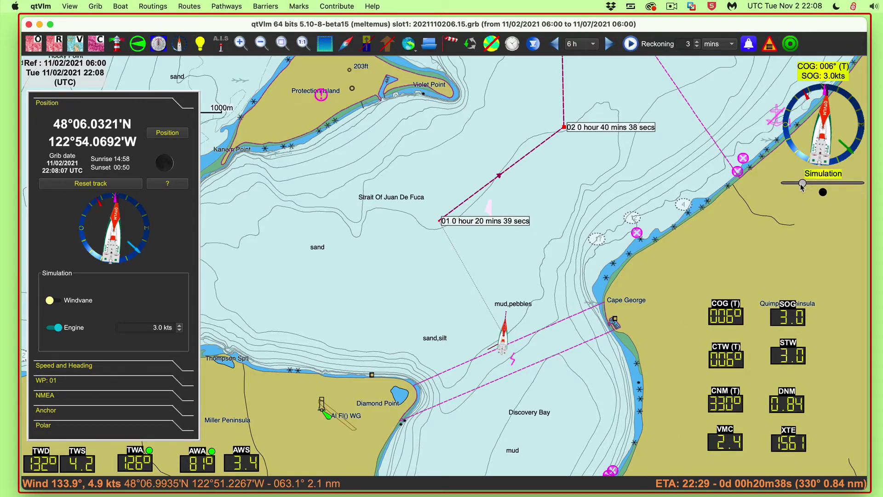
pyautogui.click(822, 192)
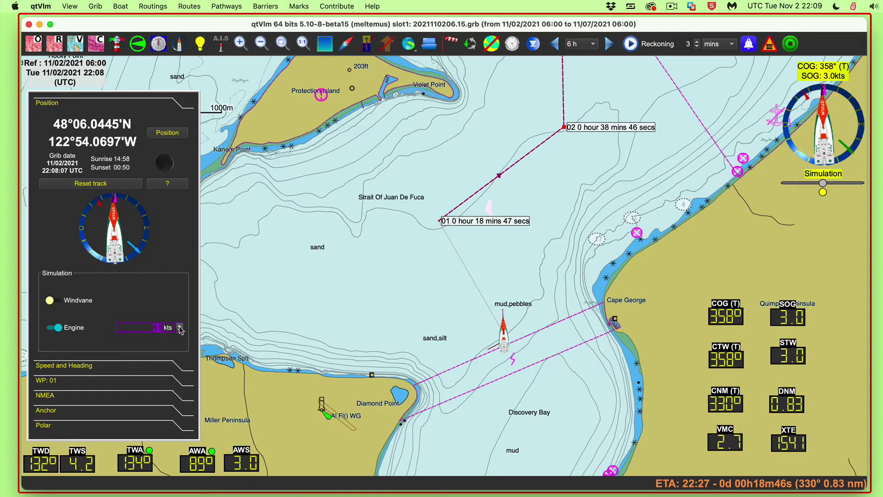
pyautogui.press('Return')
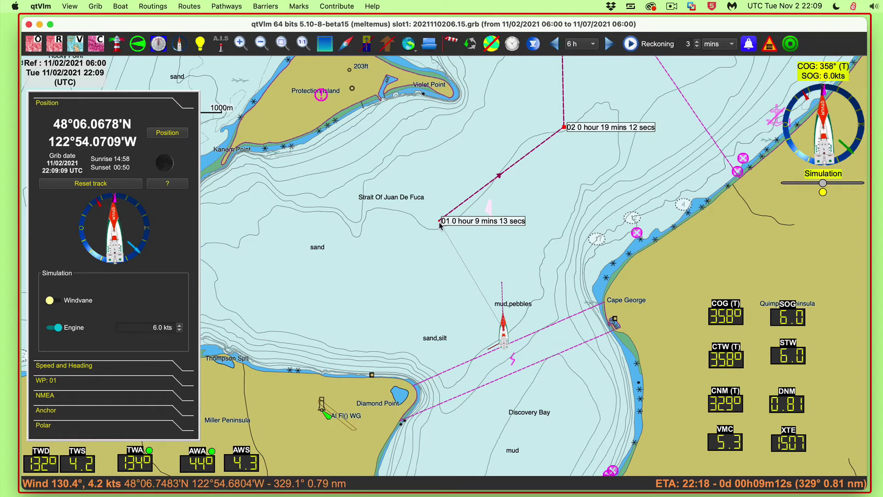
pyautogui.moveTo(439, 222)
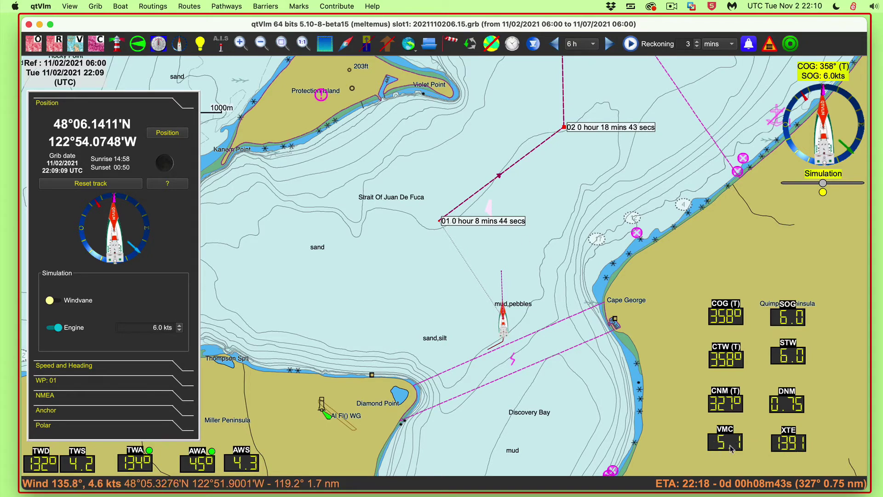
pyautogui.rightClick(464, 221)
pyautogui.click(488, 238)
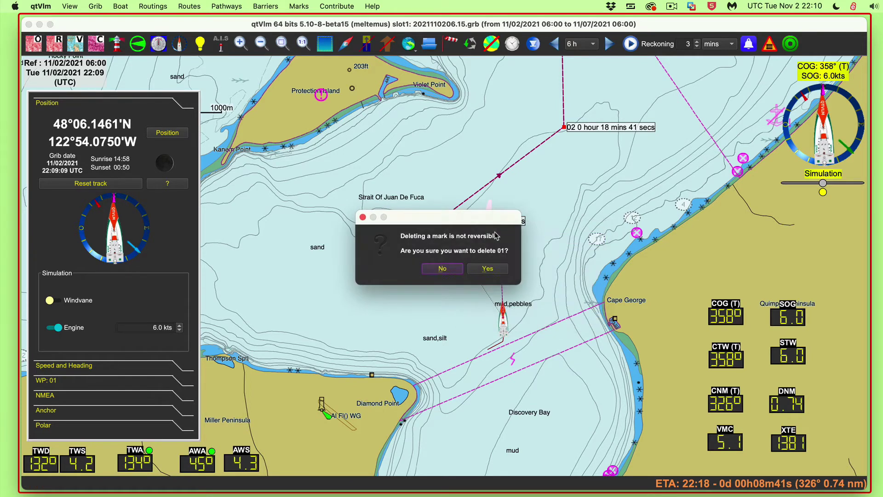
pyautogui.click(442, 269)
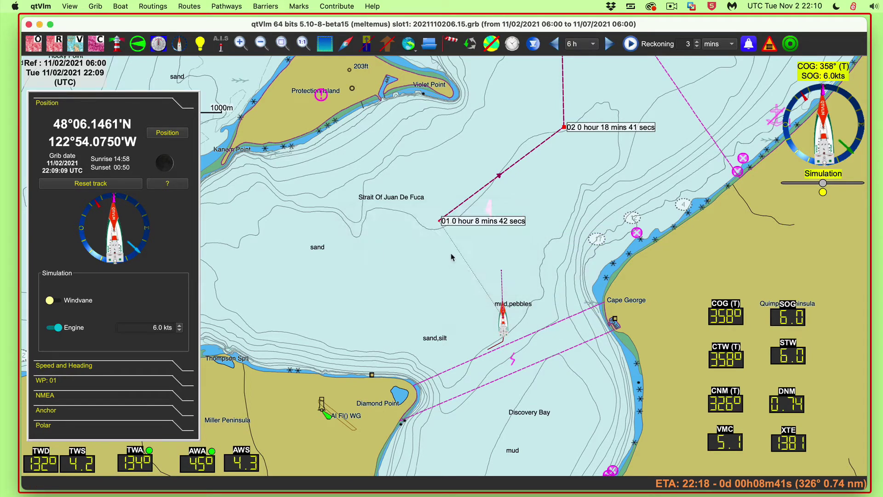
# Edit mark 01 to draw 2 circles around it at a distance of 0.5000 NM
pyautogui.rightClick(466, 223)
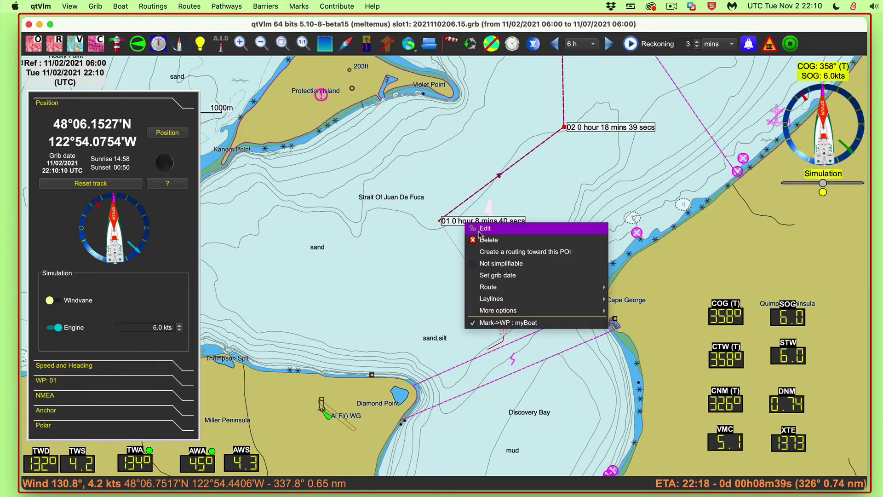
pyautogui.click(481, 230)
pyautogui.click(251, 198)
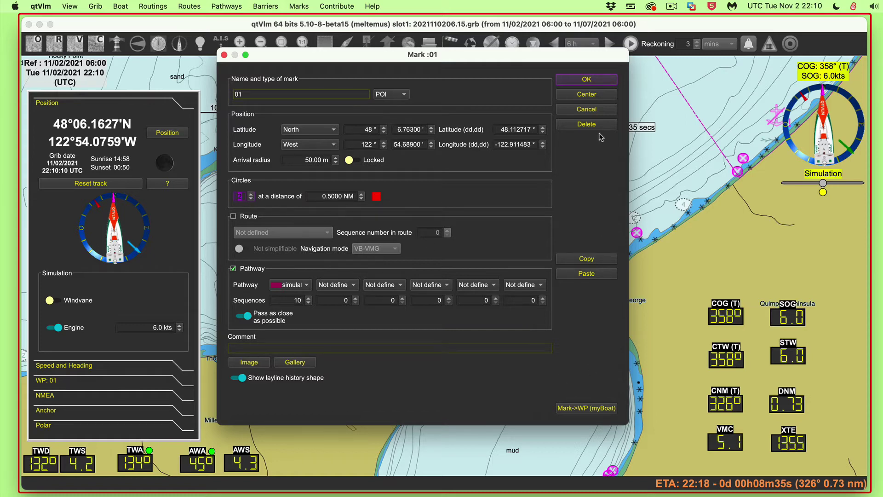
pyautogui.click(587, 79)
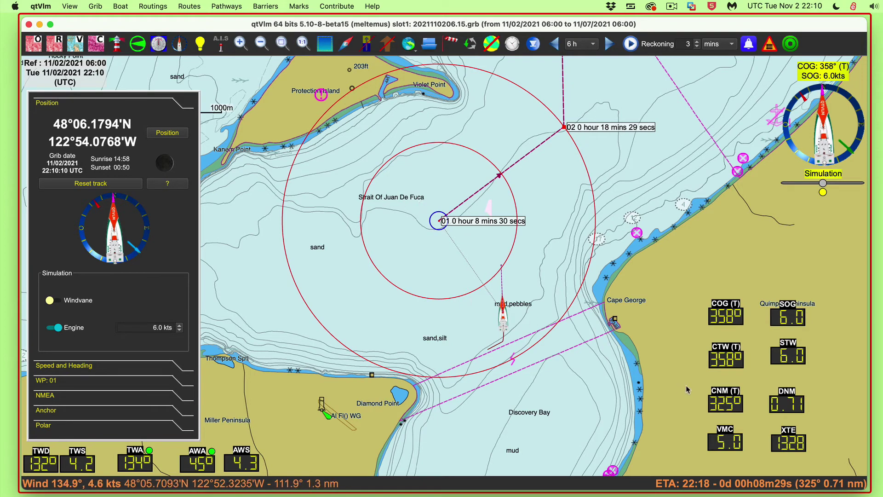
# Turn the boat to port toward waypoint 01 and centre the rudder on a course of about 325°
pyautogui.click(803, 184)
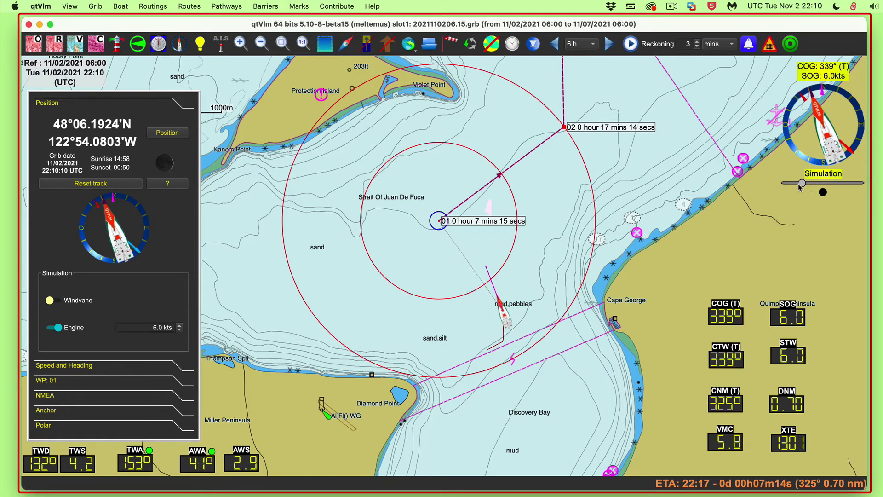
pyautogui.click(823, 193)
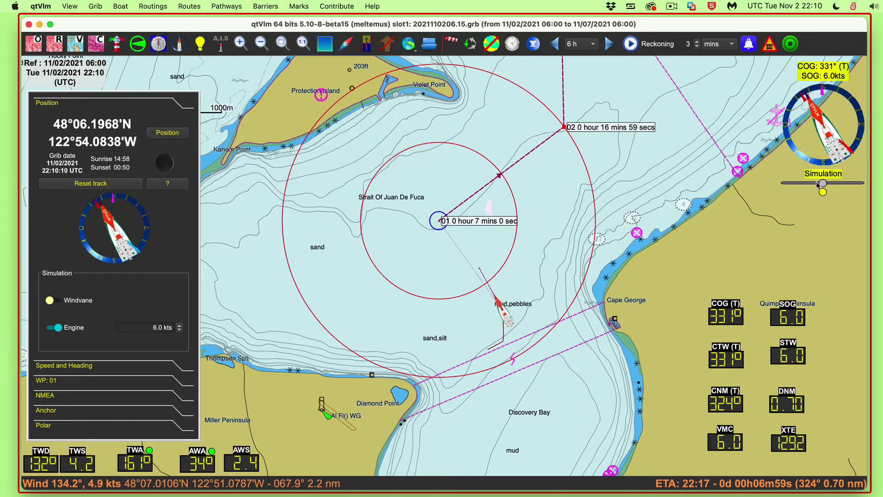
pyautogui.click(818, 184)
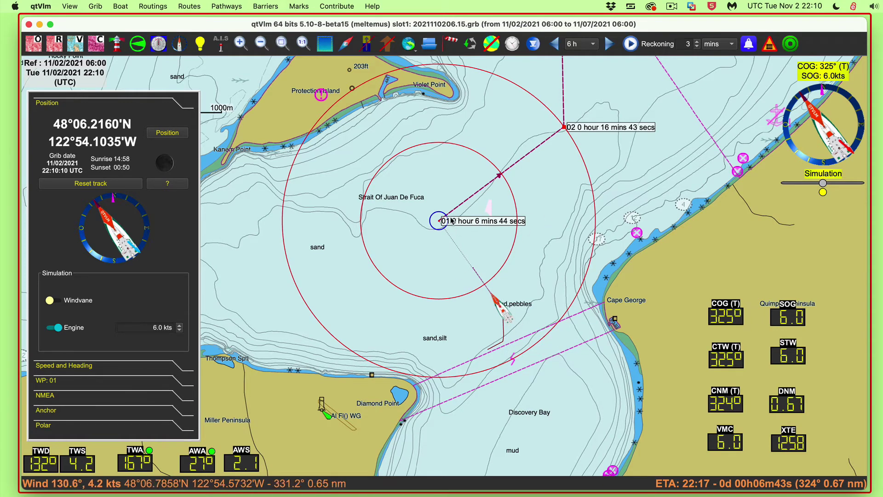
# Bring up the simulated boat's options on the chart and examine the track line drawn behind it
pyautogui.moveTo(453, 221)
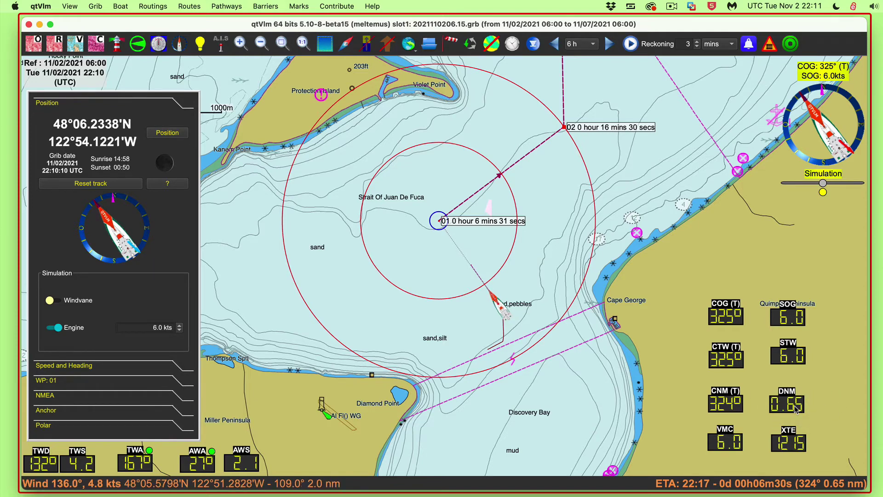
pyautogui.rightClick(499, 309)
pyautogui.click(519, 348)
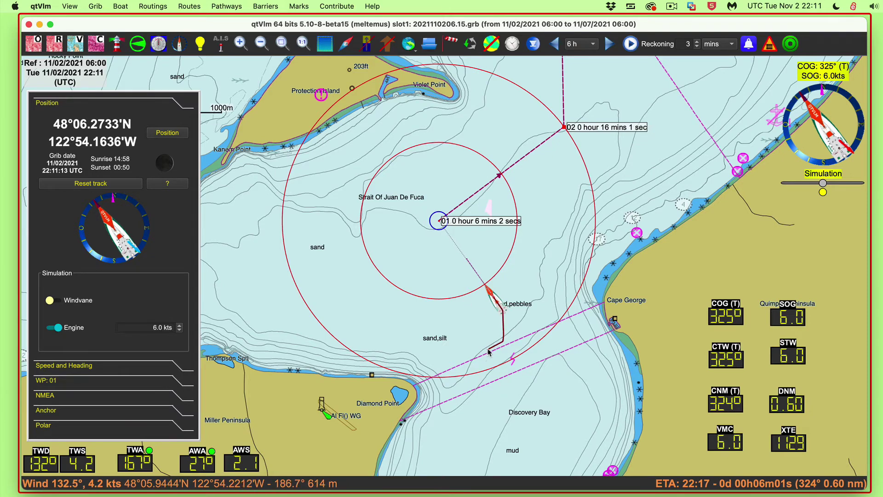
pyautogui.moveTo(489, 351)
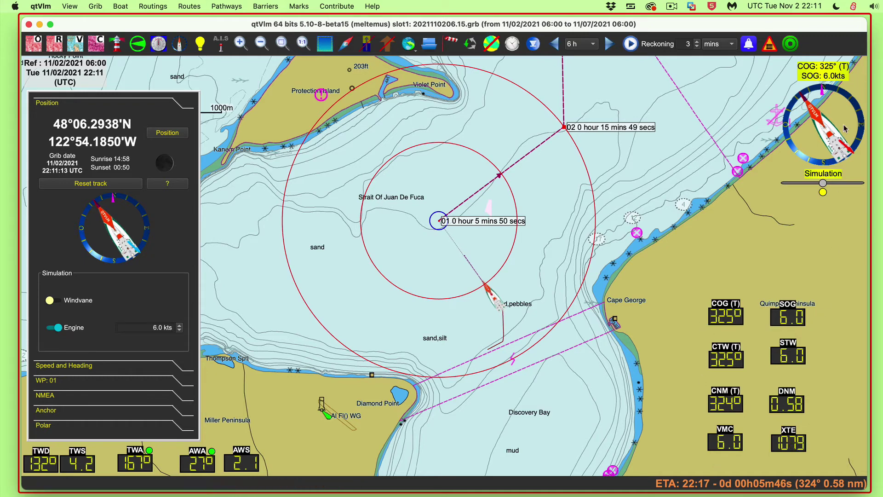
# Turn the boat with full starboard rudder to about 015° and with full port rudder back to about 320°, centring the rudder after each turn
pyautogui.moveTo(853, 184); pyautogui.dragTo(871, 187)
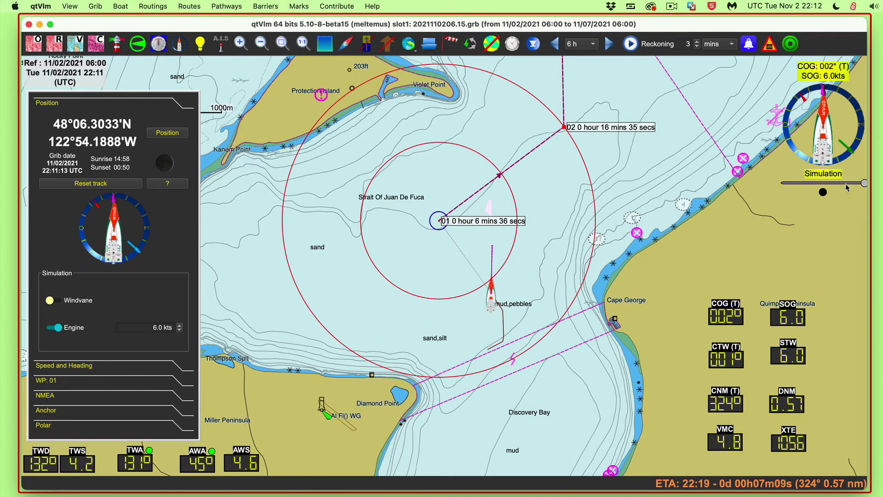
pyautogui.click(823, 192)
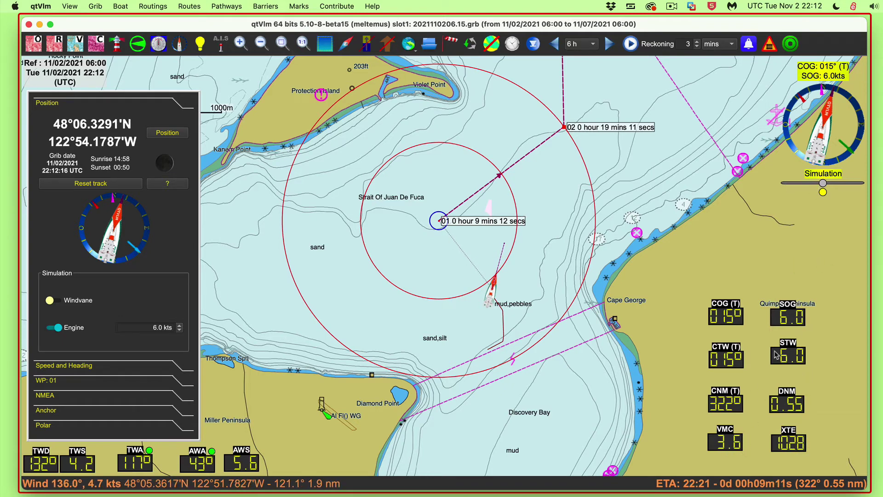
pyautogui.press('Home')
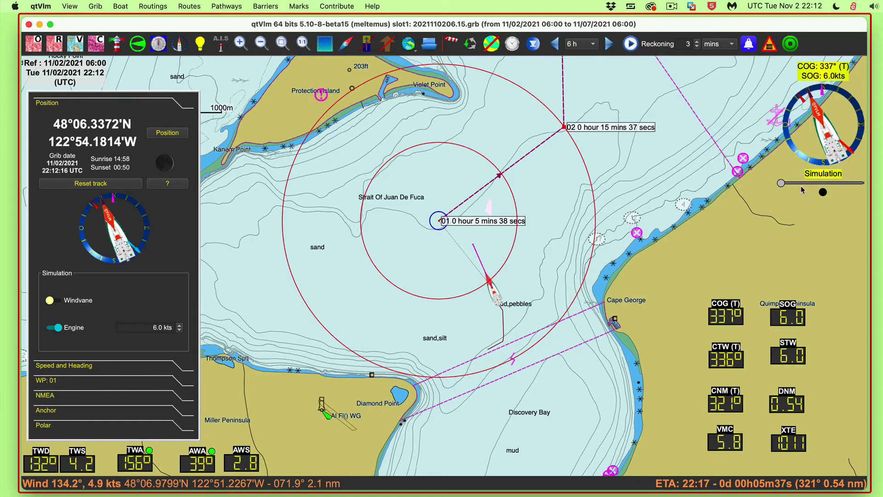
pyautogui.click(823, 192)
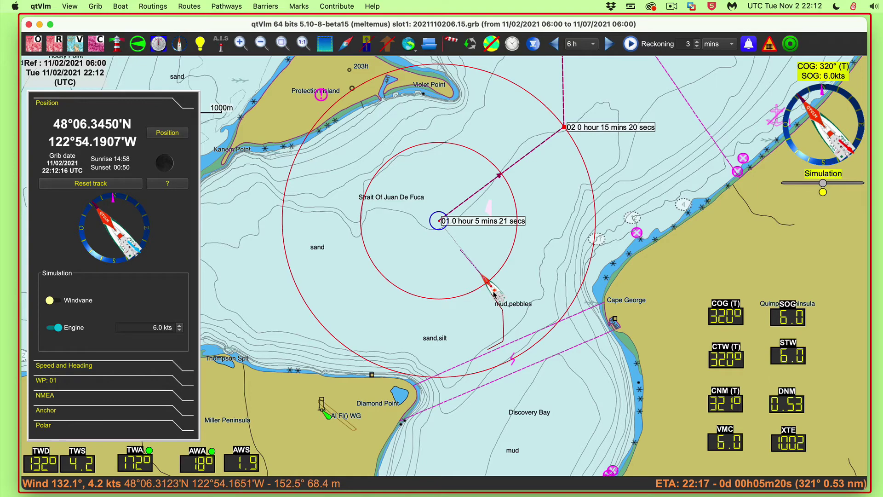
# Examine the boat's track and heading line, the circles around waypoint 01 and the pathway legs to waypoints 02 and 03
pyautogui.scroll(4, 494, 294)
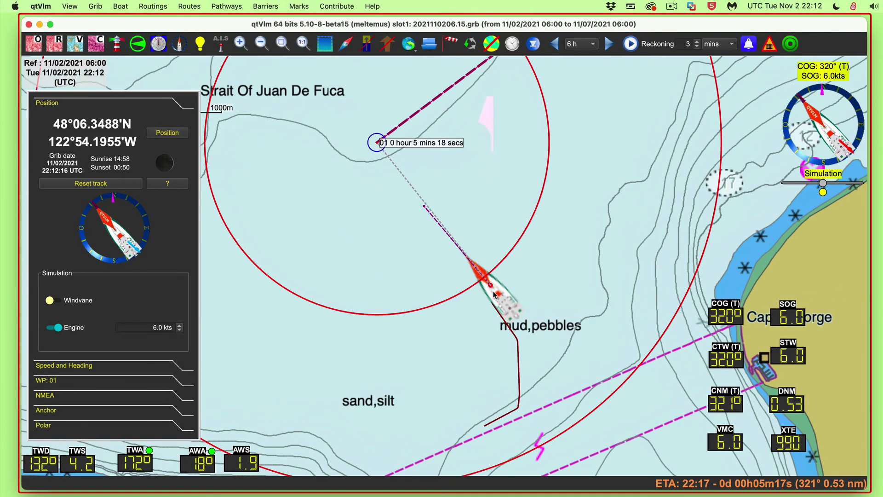
pyautogui.scroll(2, 493, 295)
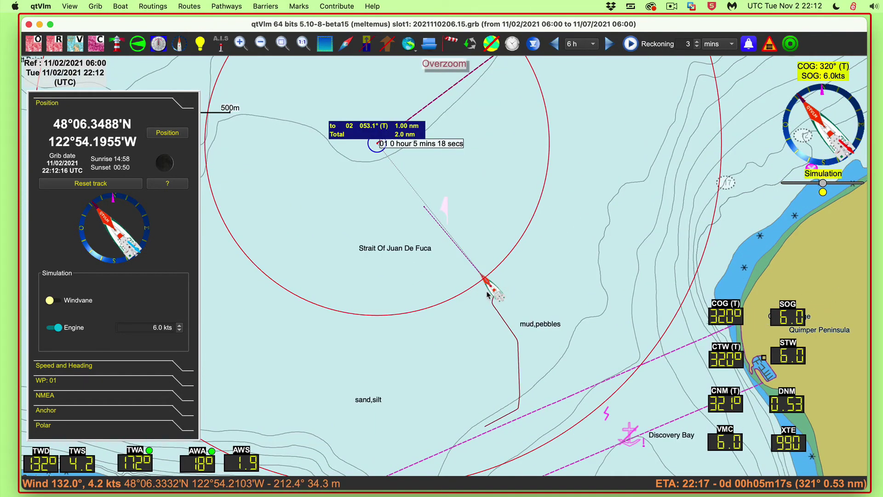
pyautogui.scroll(3, 488, 295)
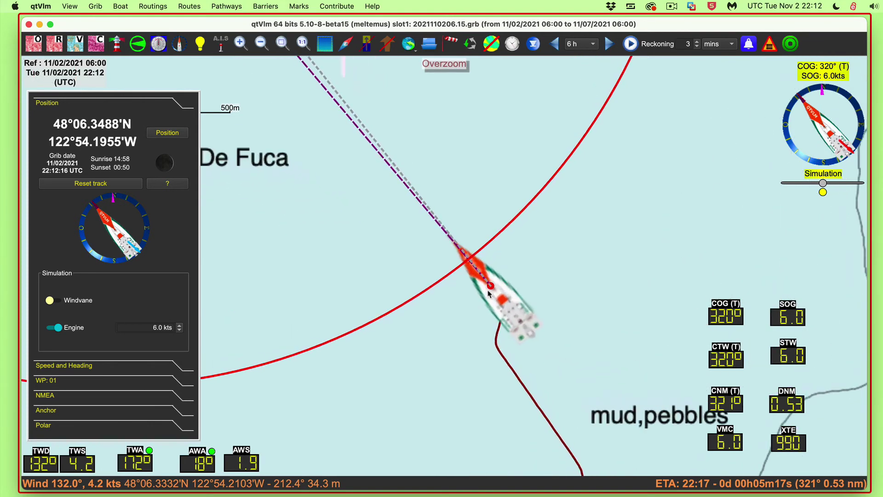
pyautogui.scroll(-3, 488, 295)
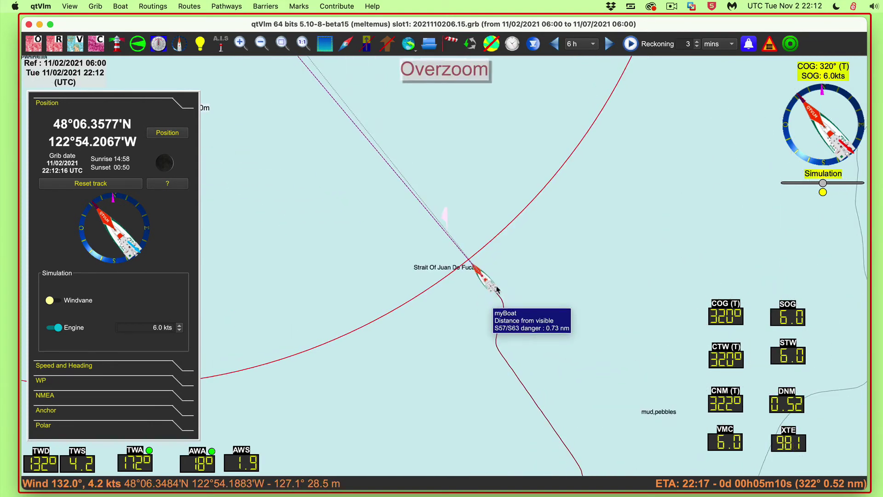
pyautogui.scroll(-3, 552, 304)
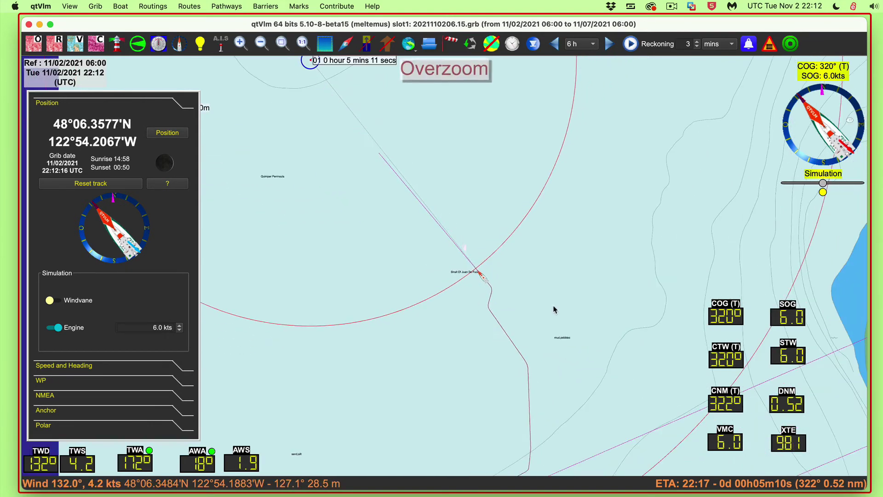
pyautogui.scroll(-3, 553, 310)
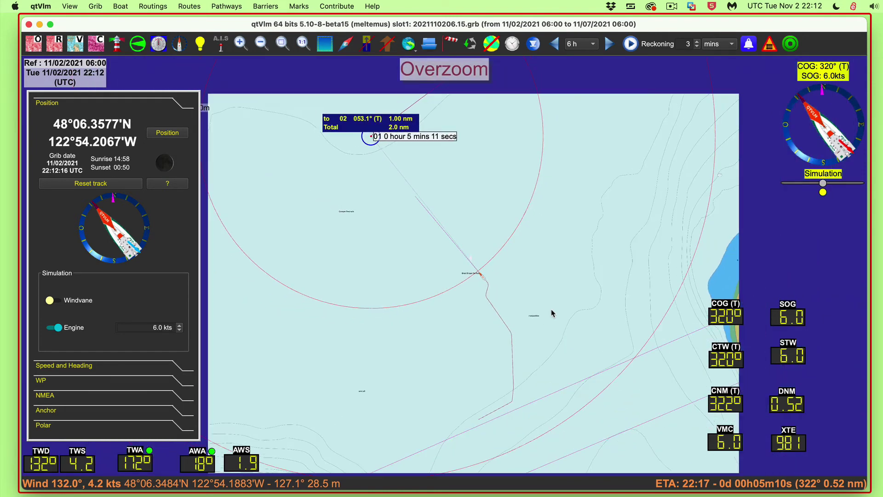
pyautogui.scroll(-1, 545, 293)
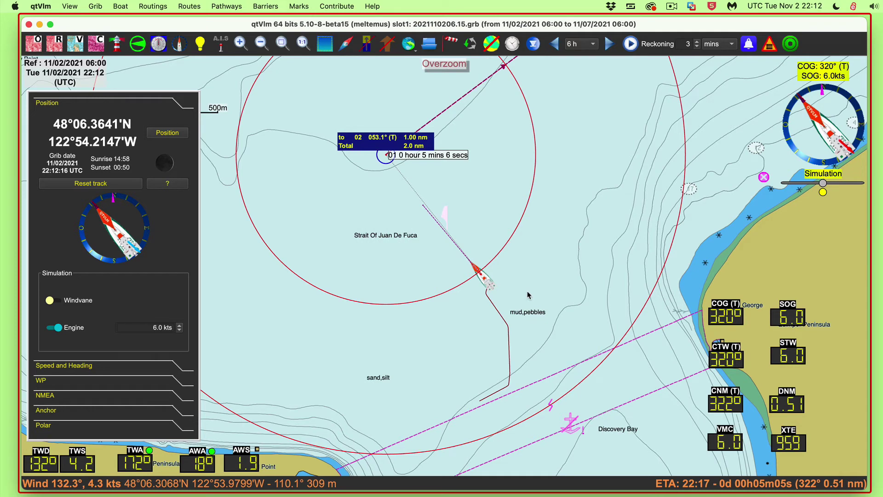
pyautogui.moveTo(566, 211); pyautogui.dragTo(565, 325)
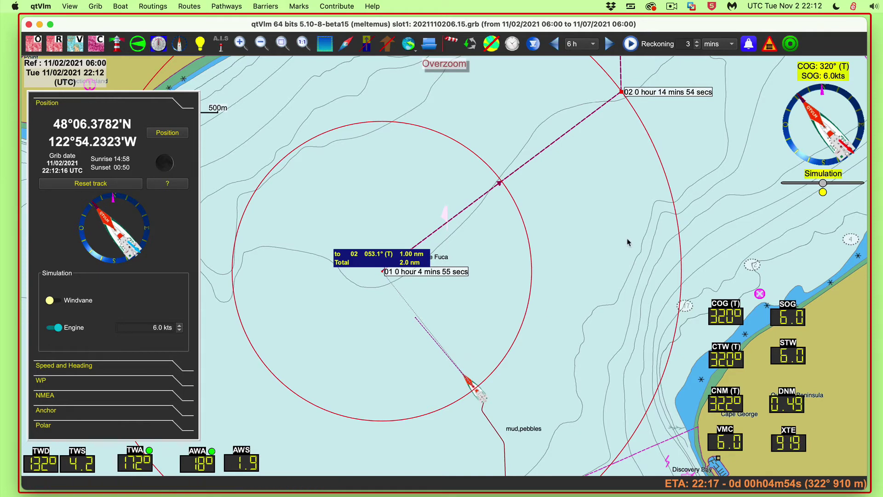
pyautogui.scroll(1, 570, 318)
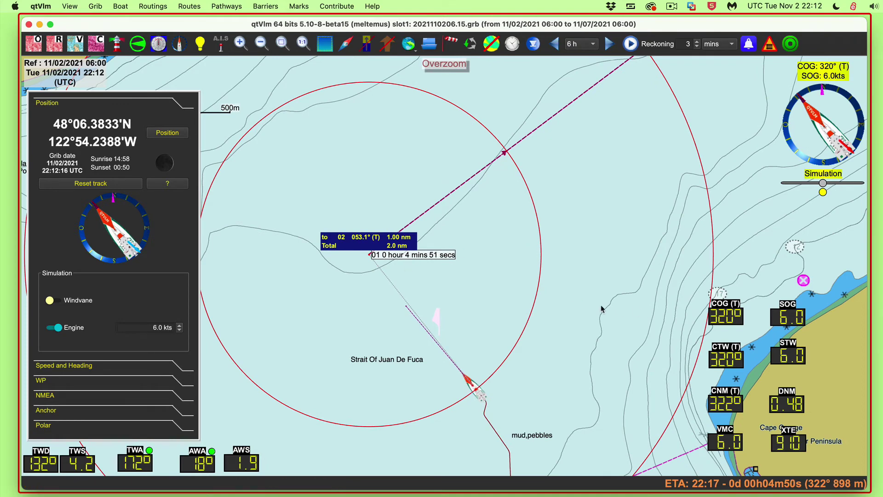
pyautogui.scroll(-1, 589, 322)
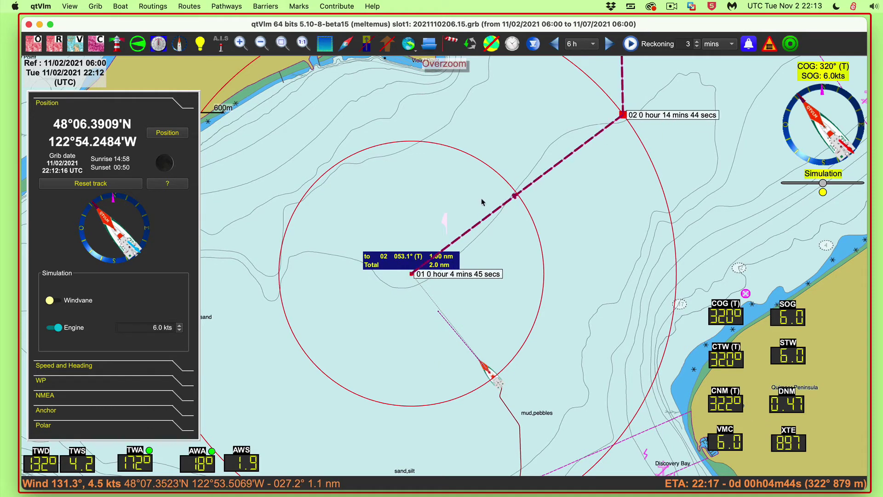
pyautogui.scroll(3, 559, 310)
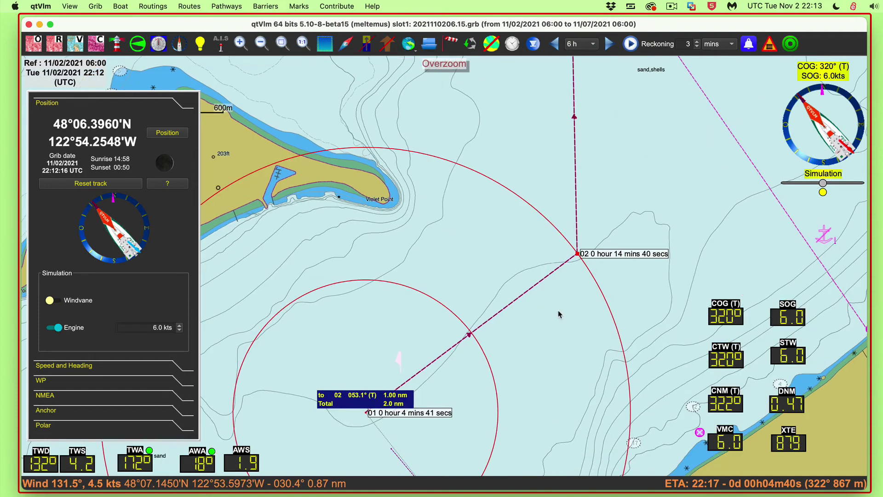
pyautogui.scroll(3, 541, 355)
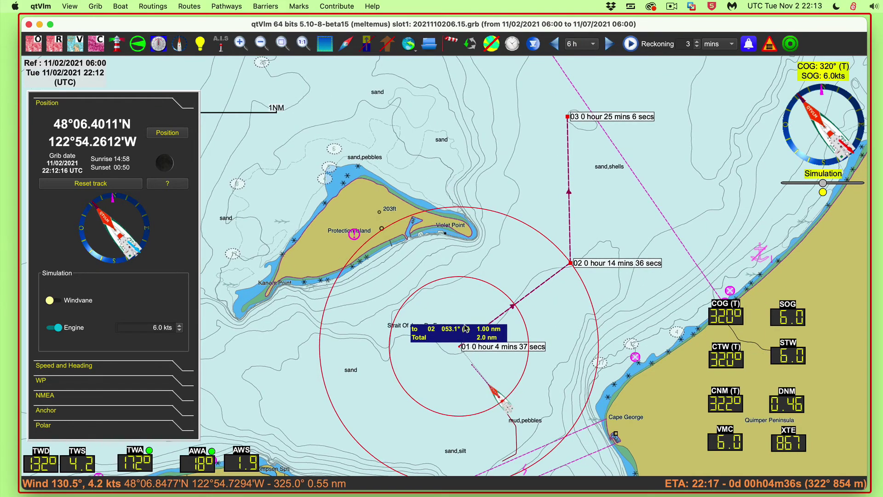
# Edit mark 01 again to remove its distance circles by setting their number to 0
pyautogui.rightClick(489, 349)
pyautogui.click(500, 350)
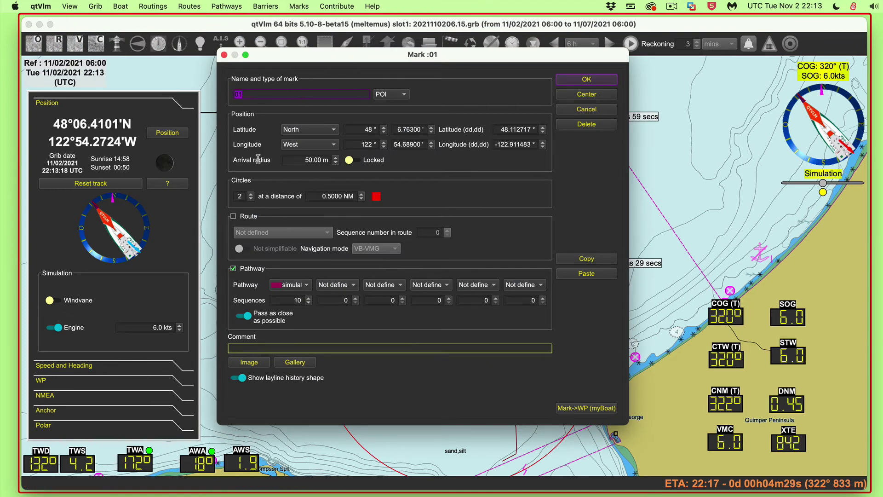
pyautogui.click(249, 199)
pyautogui.click(250, 199)
pyautogui.click(597, 82)
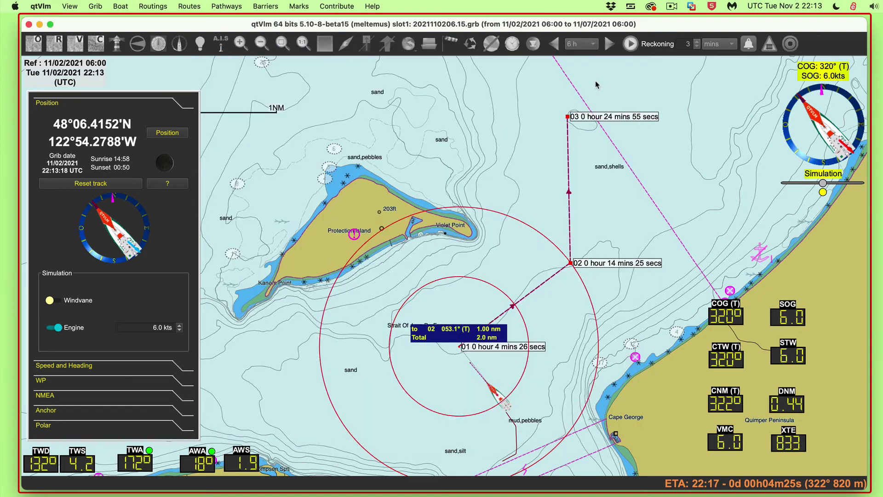
pyautogui.scroll(4, 538, 253)
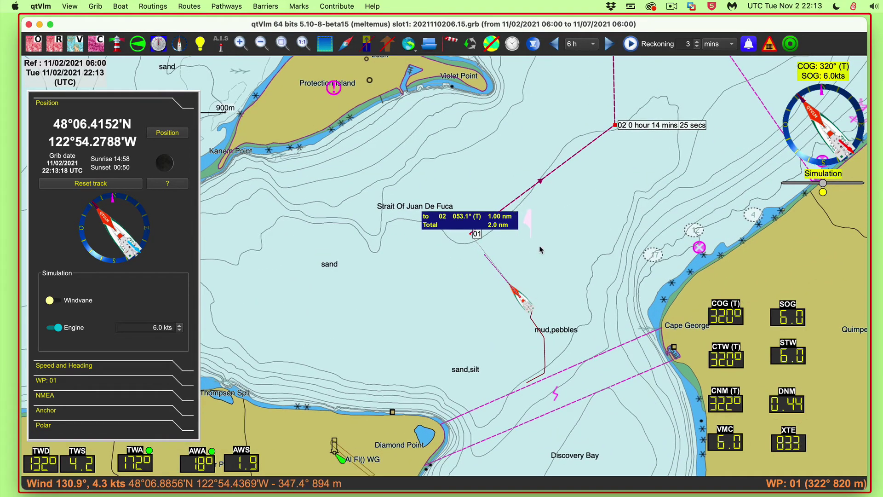
# Deactivate the simulate pathway on the chart
pyautogui.scroll(-1, 516, 215)
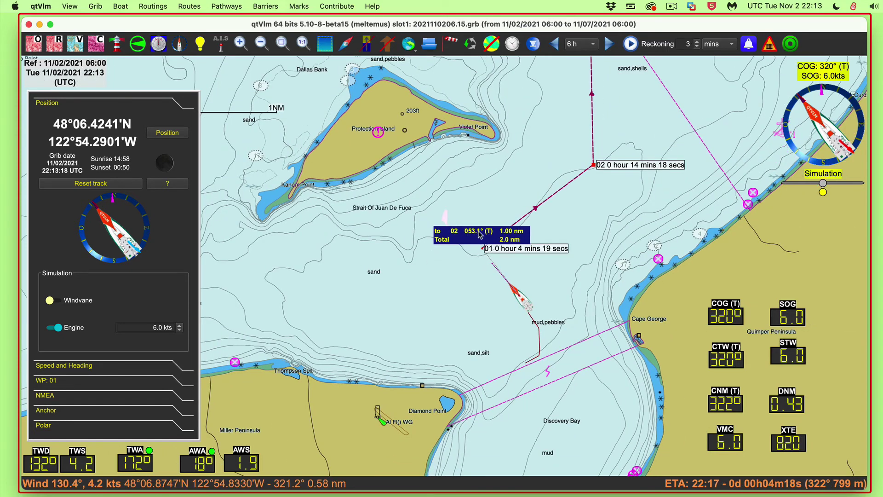
pyautogui.rightClick(561, 189)
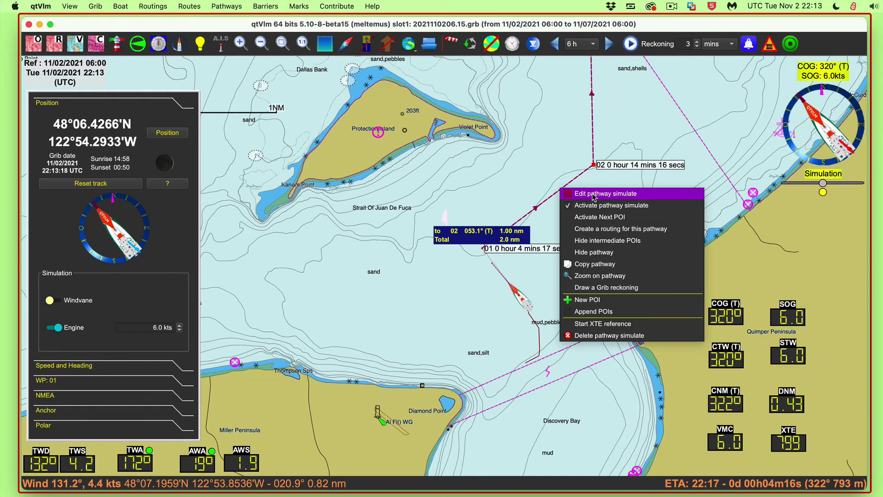
pyautogui.click(584, 211)
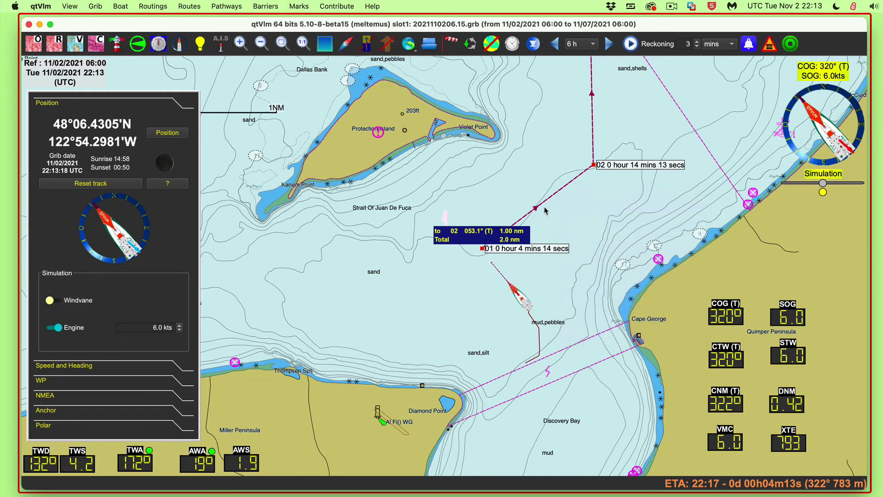
# Open the simulate pathway's parameters, review its start time, starting point and POI order options, and accept them
pyautogui.rightClick(553, 195)
pyautogui.click(612, 203)
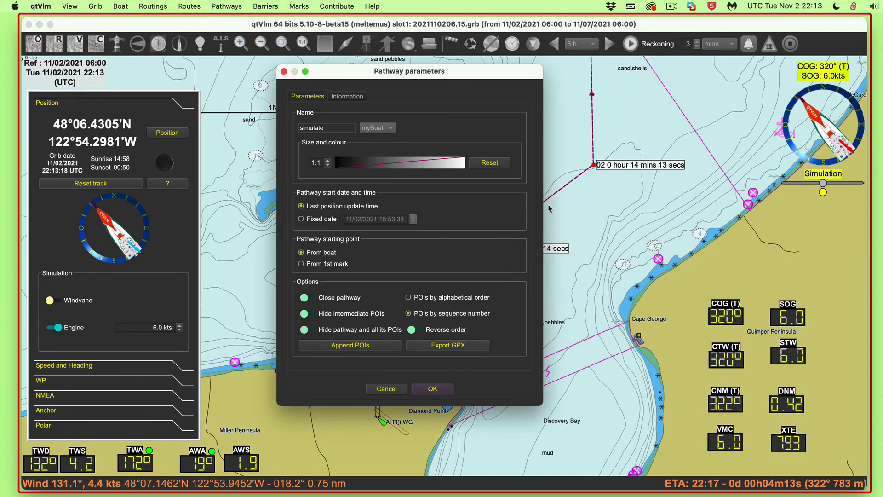
pyautogui.click(432, 387)
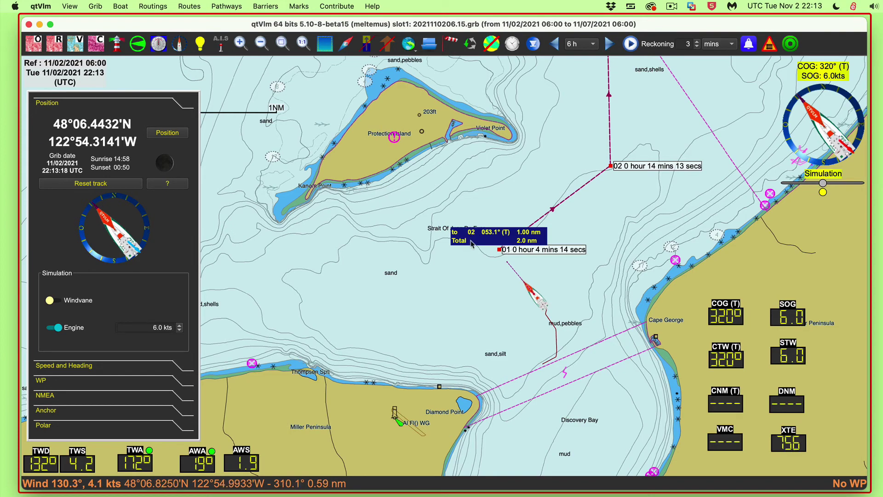
# Activate the simulate pathway again from its leg between waypoints 01 and 02
pyautogui.scroll(3, 455, 299)
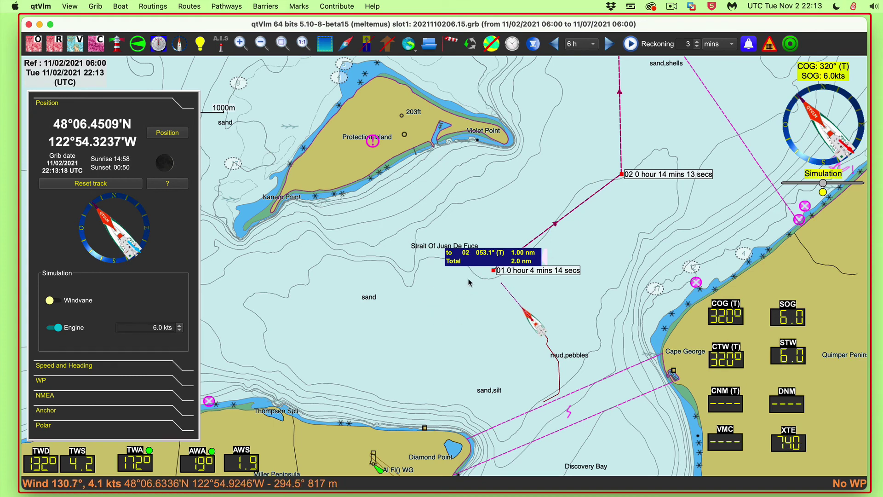
pyautogui.click(28, 25)
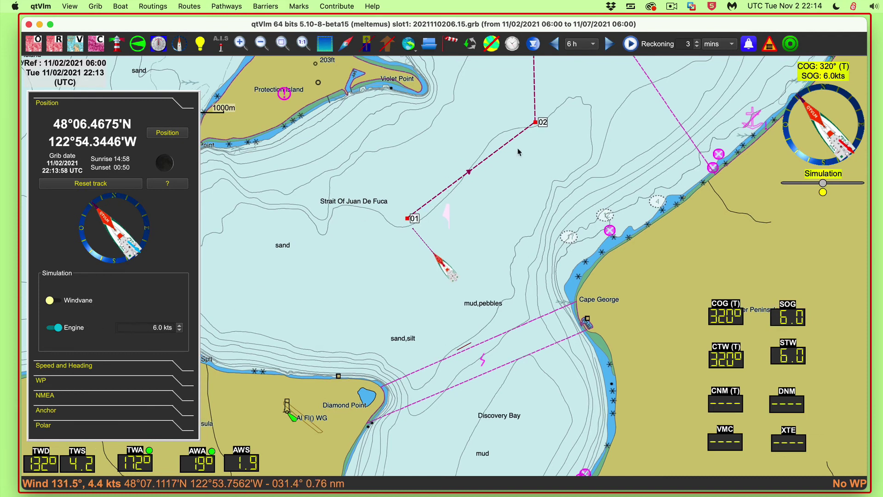
pyautogui.rightClick(501, 149)
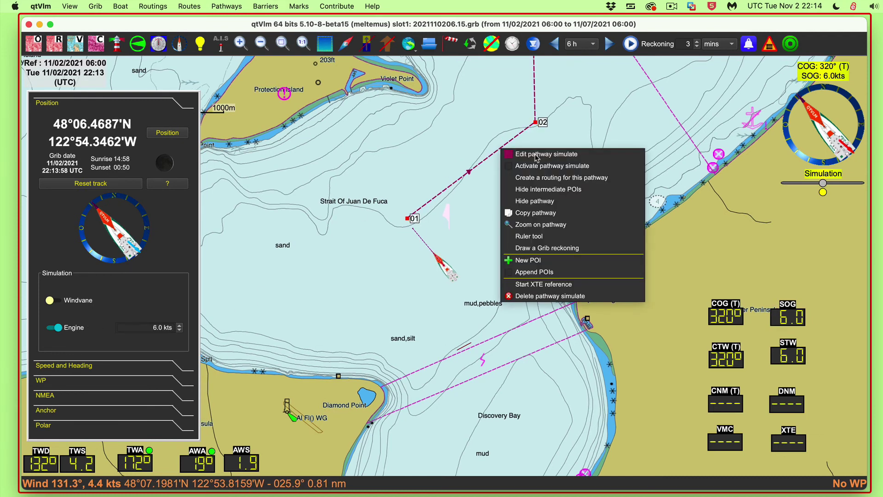
pyautogui.click(526, 167)
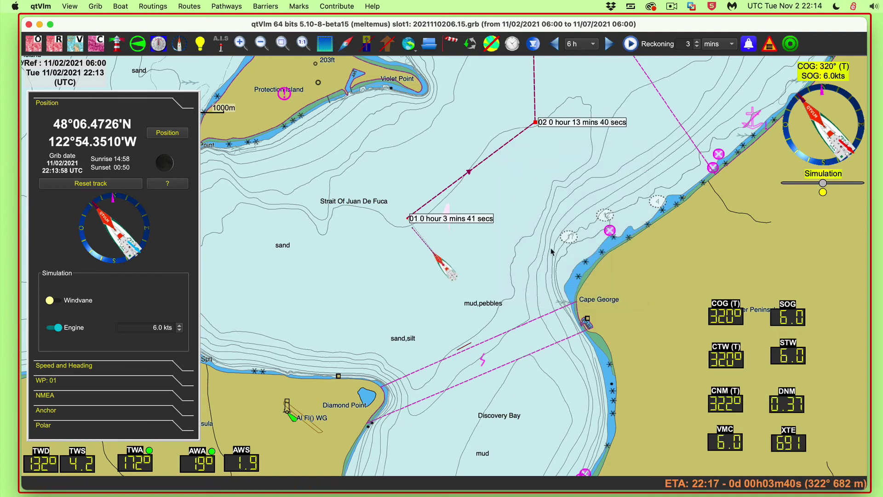
# Activate the simulate pathway's next POI so that waypoint 02 becomes the boat's target instead of 01
pyautogui.moveTo(547, 193); pyautogui.dragTo(590, 193)
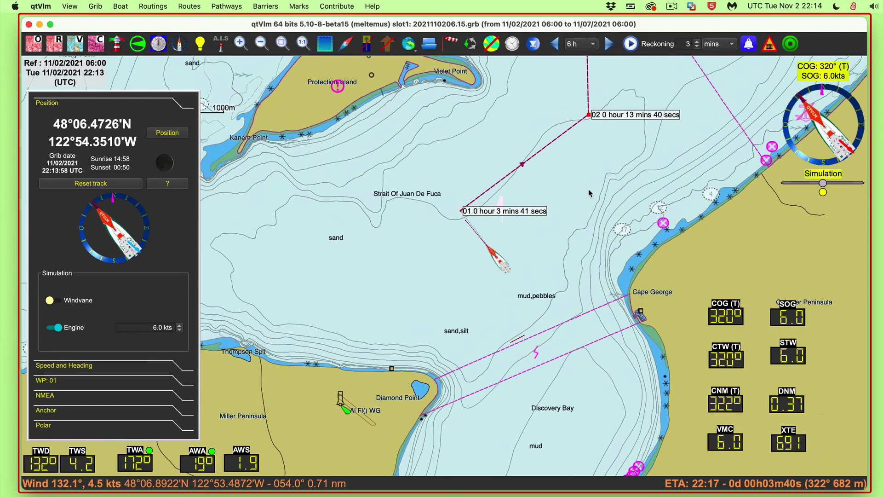
pyautogui.scroll(2, 539, 264)
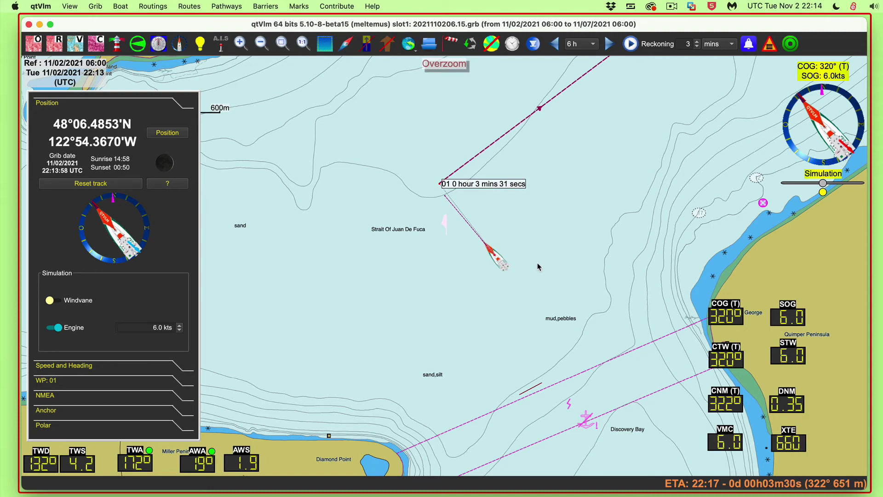
pyautogui.scroll(-2, 559, 272)
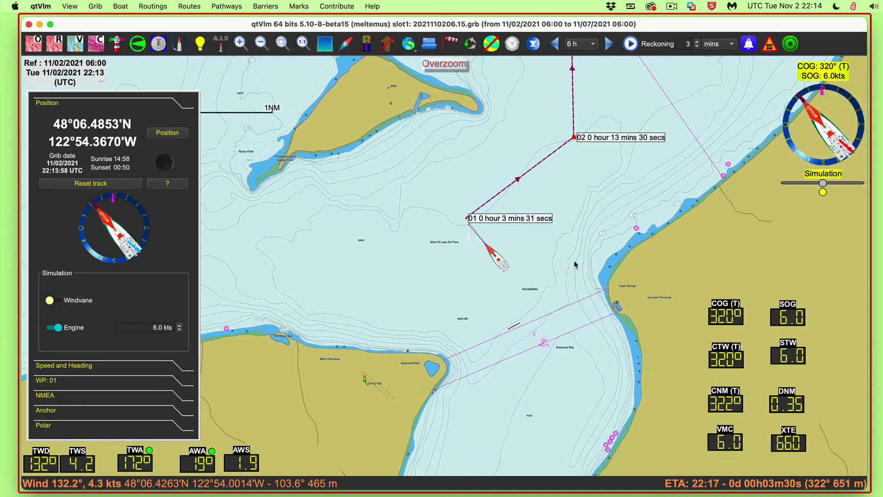
pyautogui.scroll(-2, 469, 280)
pyautogui.scroll(5, 470, 280)
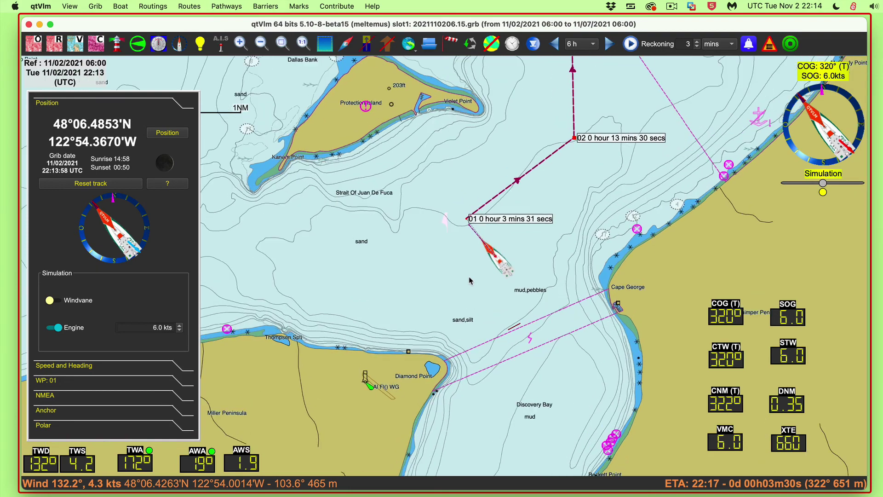
pyautogui.scroll(-2, 578, 173)
pyautogui.scroll(-2, 542, 225)
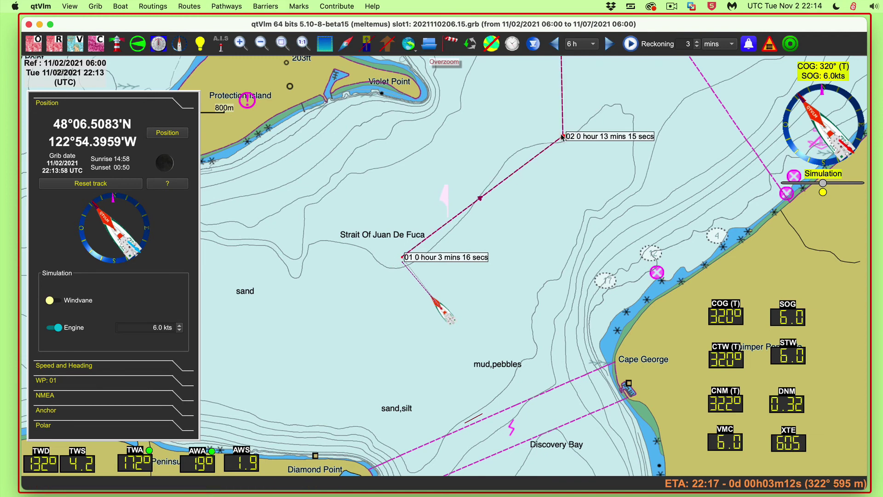
pyautogui.rightClick(518, 171)
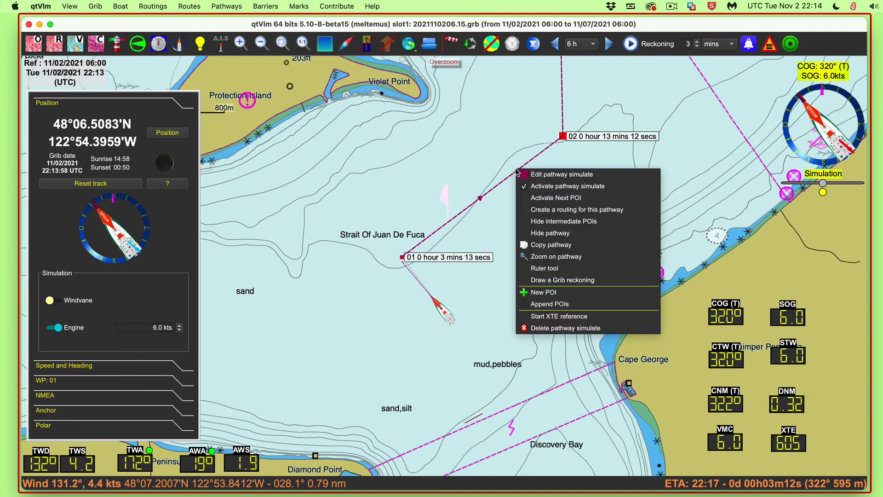
pyautogui.click(545, 202)
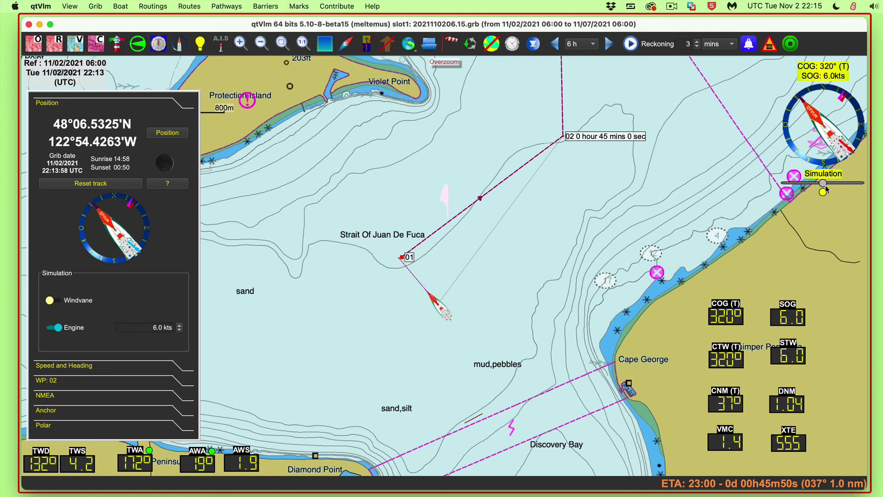
# Turn the boat to starboard towards waypoint 02, increasing the rudder angle, and centre the rudder at about 014°
pyautogui.moveTo(823, 183); pyautogui.dragTo(842, 184)
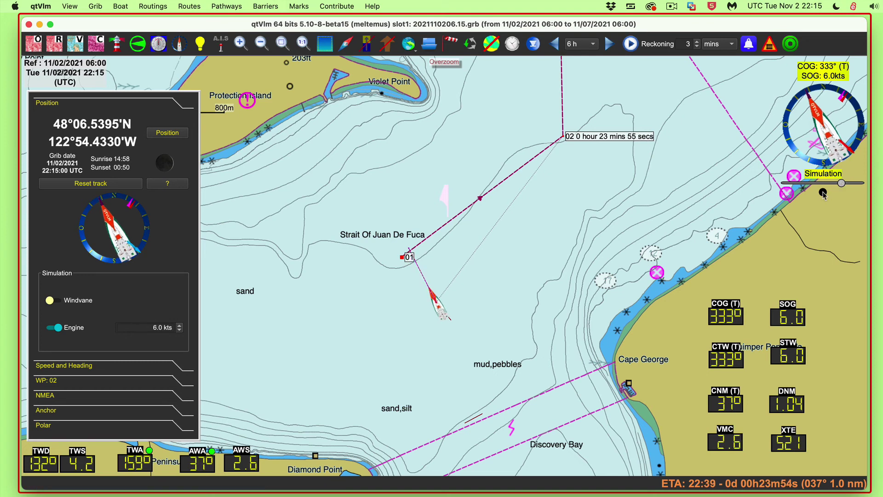
pyautogui.moveTo(841, 183); pyautogui.dragTo(848, 183)
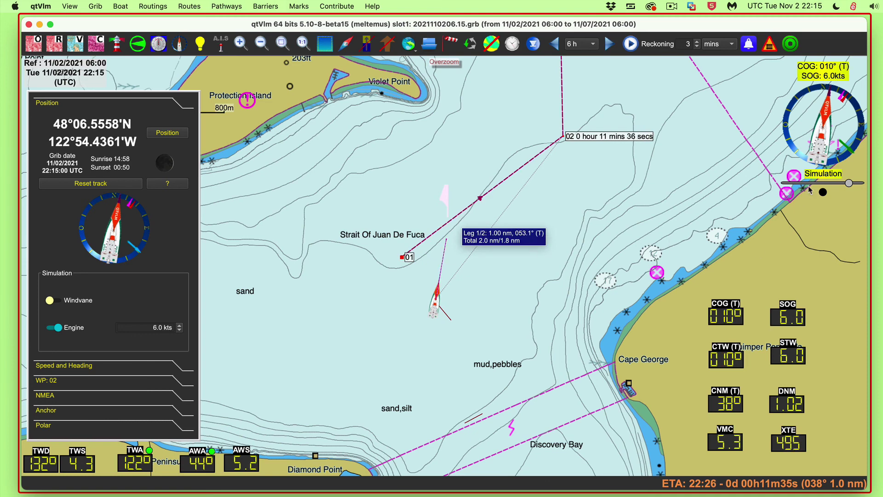
pyautogui.click(824, 193)
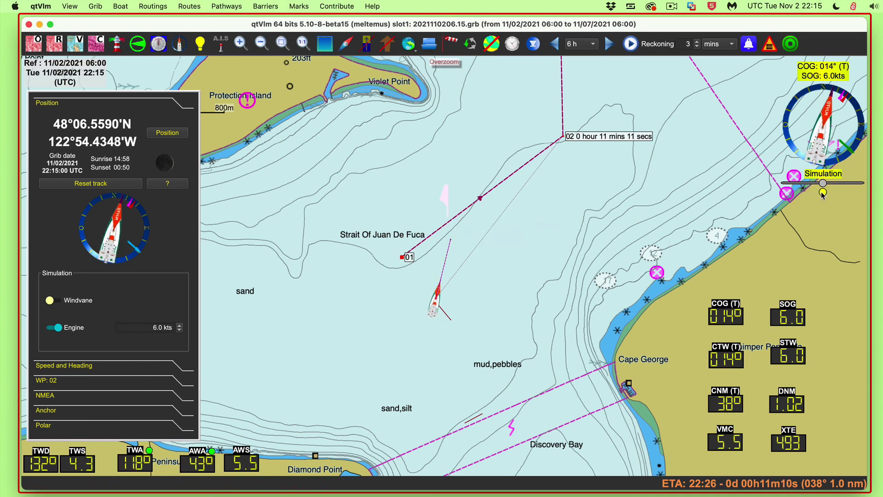